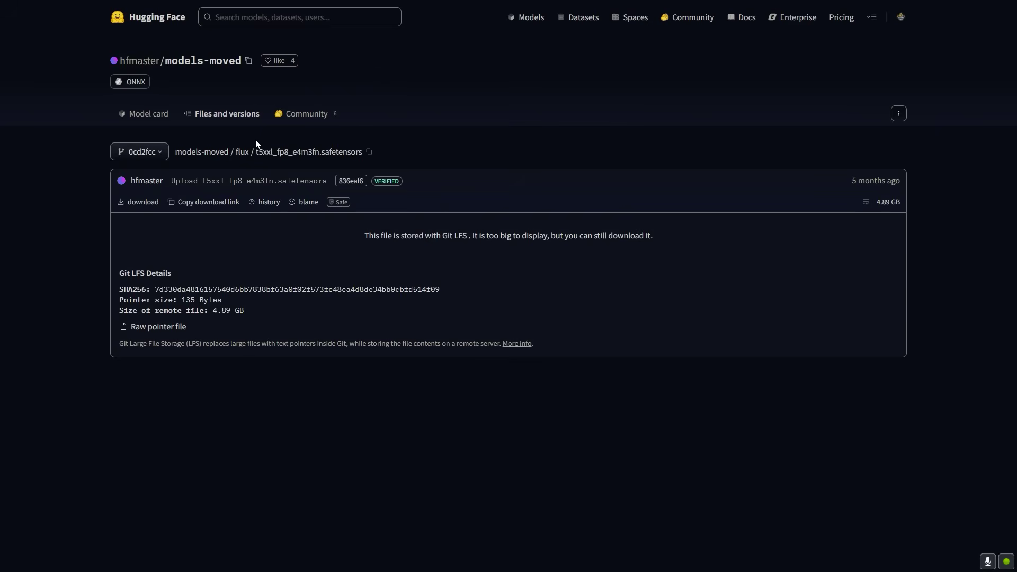
Step: Download ae.safetensors and Hyper-FLUX.1-dev-8steps-lora.safetensors from their Hugging Face file pages
{"action": "left_click_drag", "start_coordinate": [256, 152], "coordinate": [363, 140]}
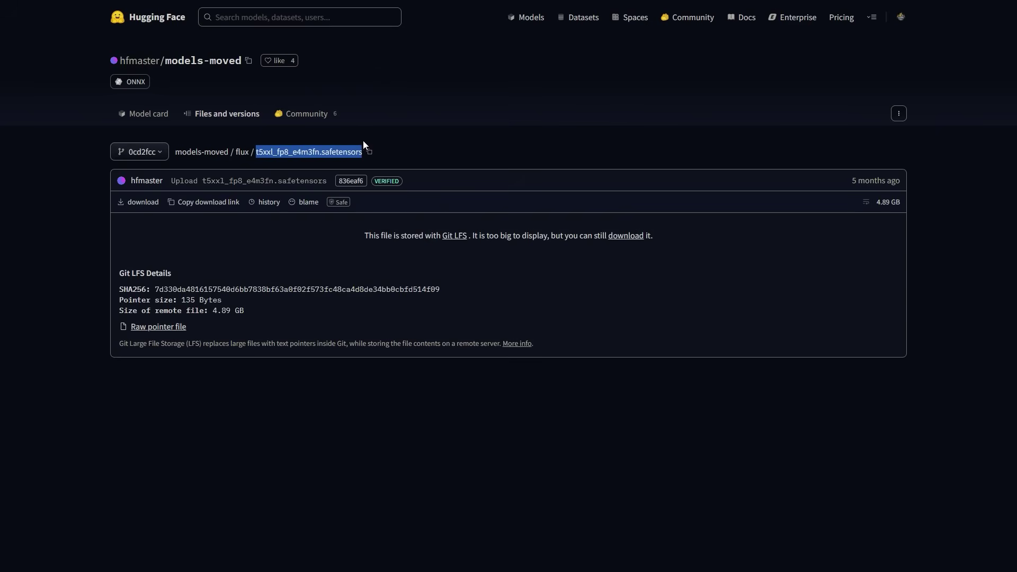
{"action": "left_click", "coordinate": [432, 155]}
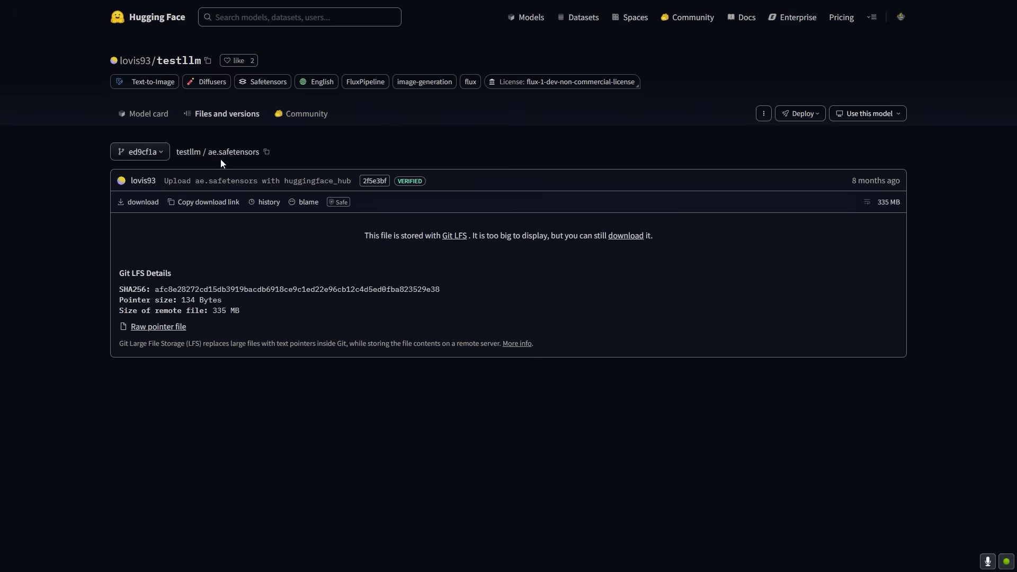
{"action": "left_click", "coordinate": [143, 201]}
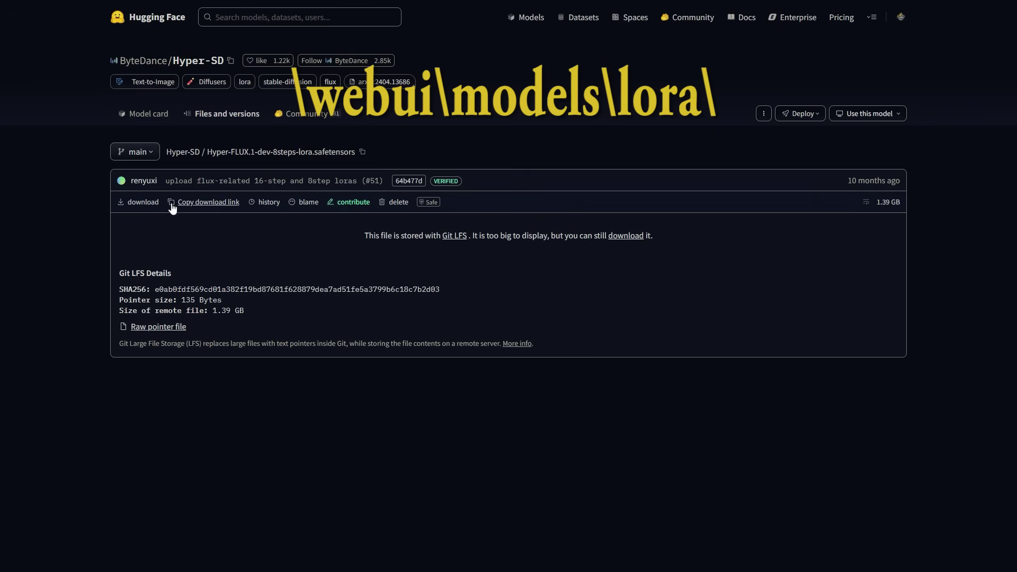
{"action": "left_click", "coordinate": [140, 202]}
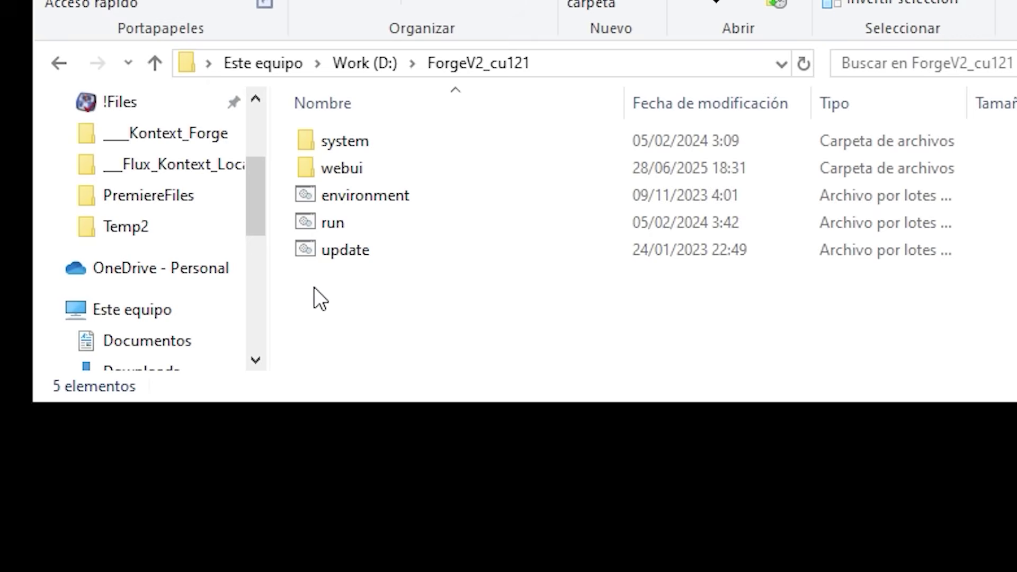
Step: In the ForgeV2_cu121 folder, execute the update batch file and launch Forge with the run batch file
{"action": "double_click", "coordinate": [309, 253]}
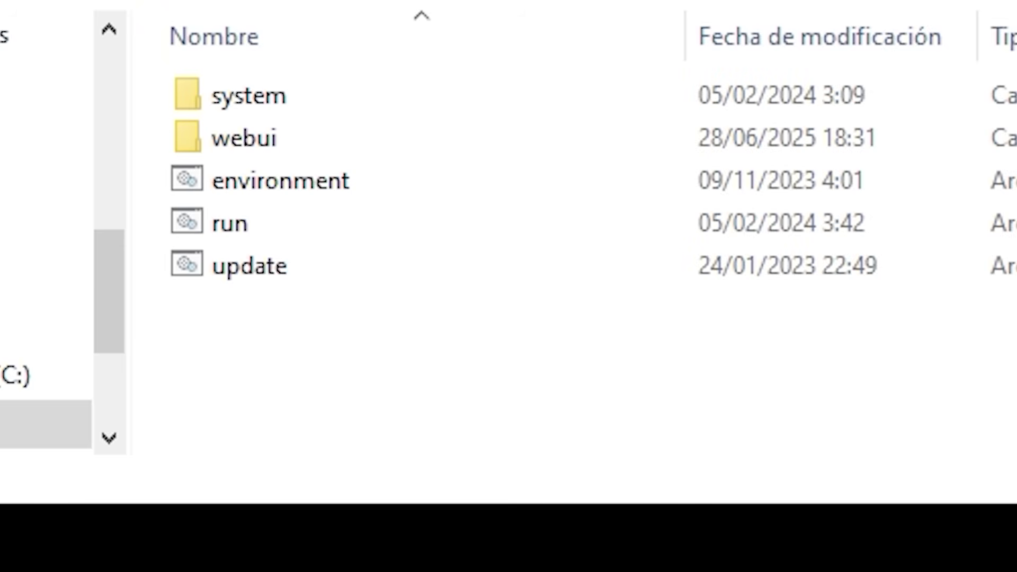
{"action": "left_click", "coordinate": [186, 233]}
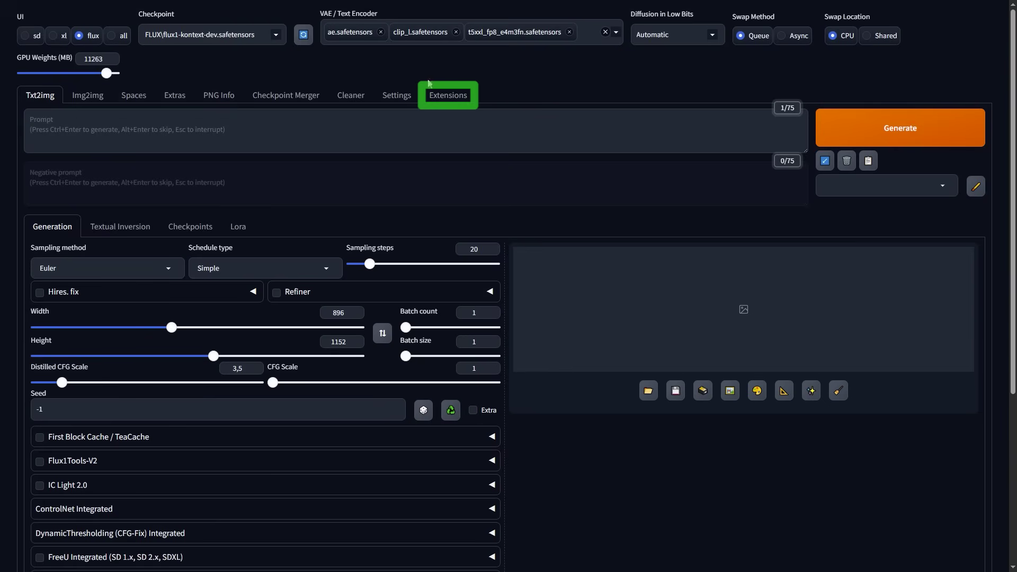
{"action": "left_click", "coordinate": [455, 98]}
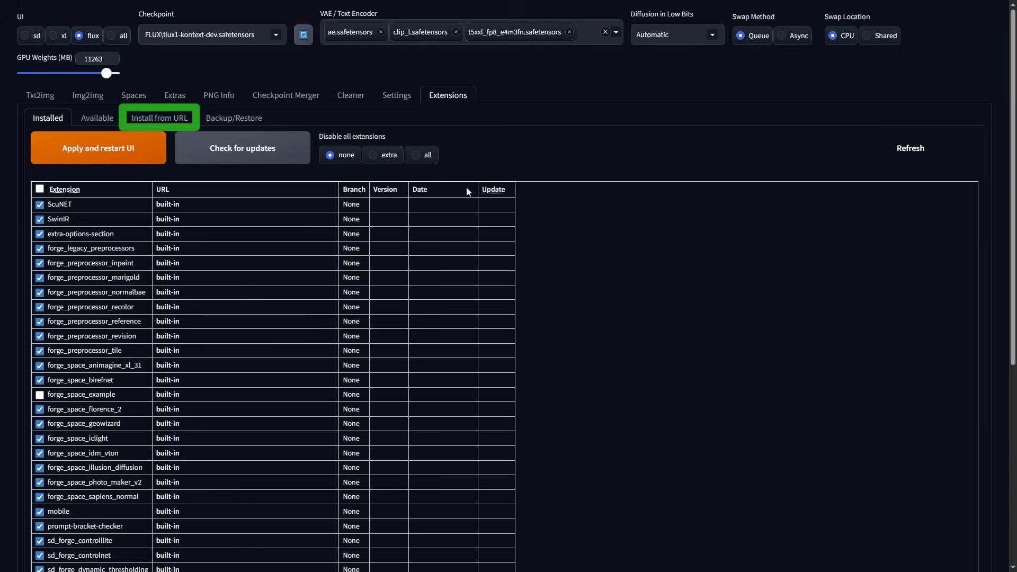
{"action": "left_click", "coordinate": [167, 124]}
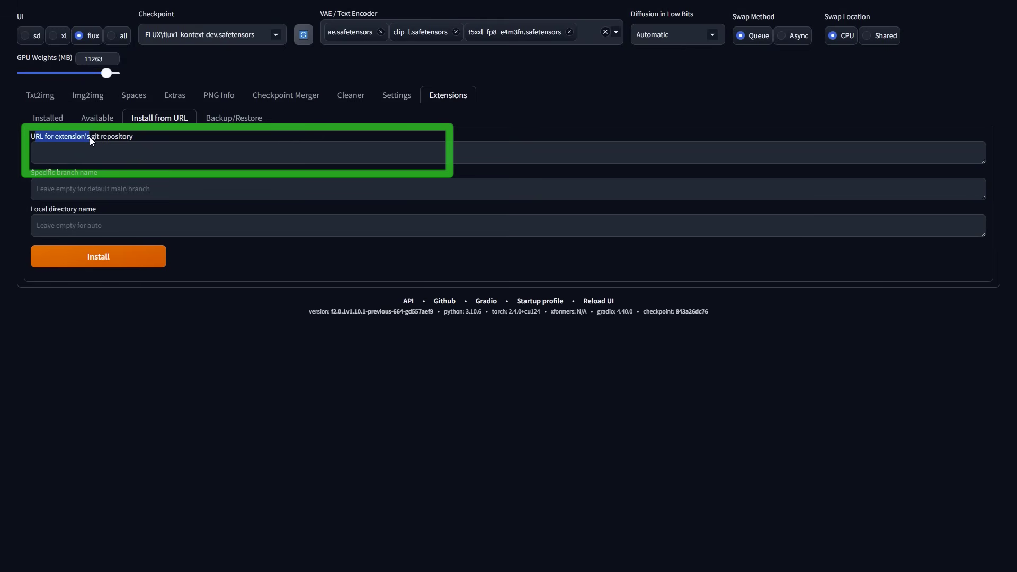
{"action": "left_click", "coordinate": [211, 157]}
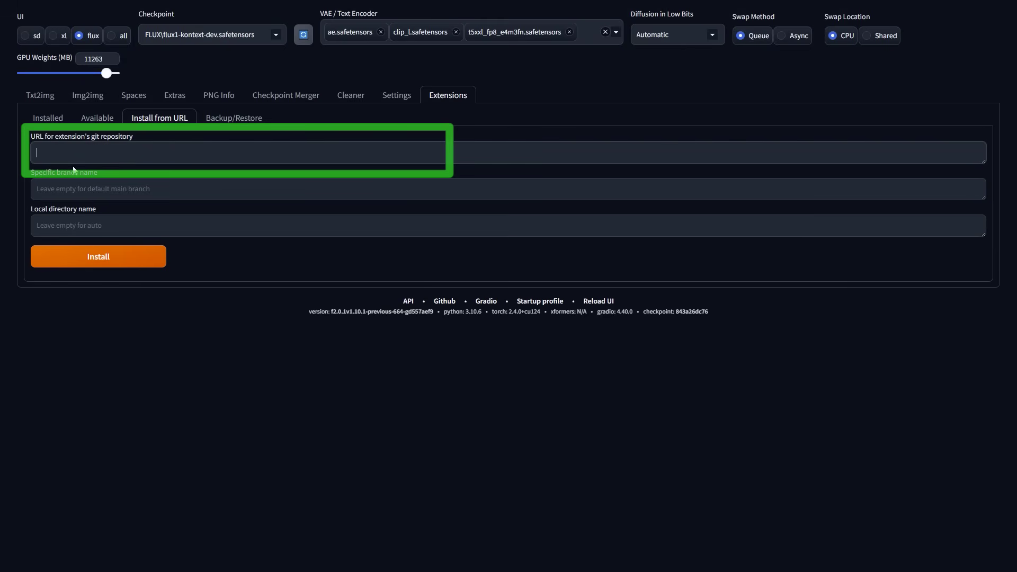
{"action": "type", "text": "https://github.com/DenOfEquity/forge2_flux_kontext"}
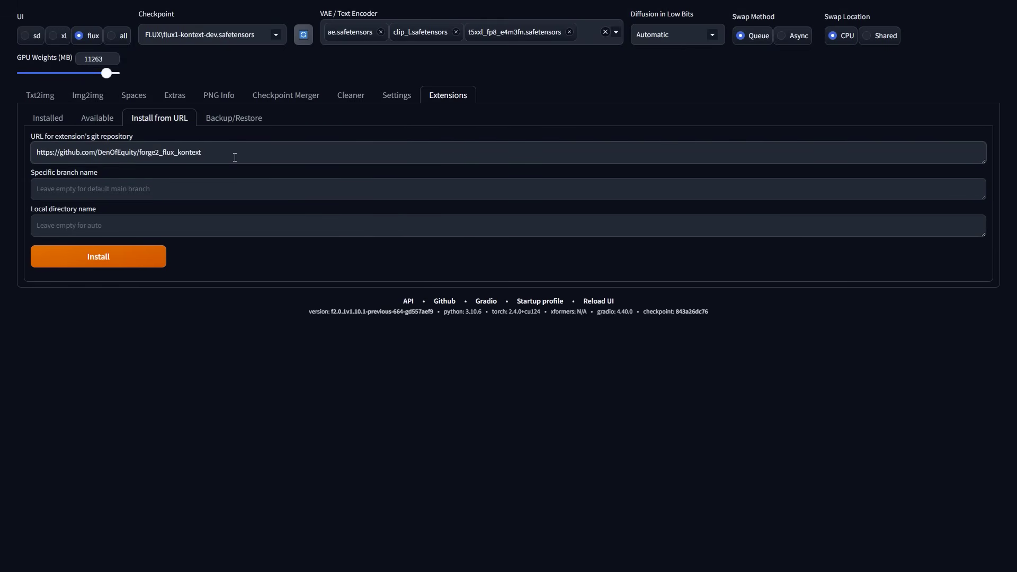
{"action": "left_click_drag", "start_coordinate": [235, 158], "coordinate": [2, 159]}
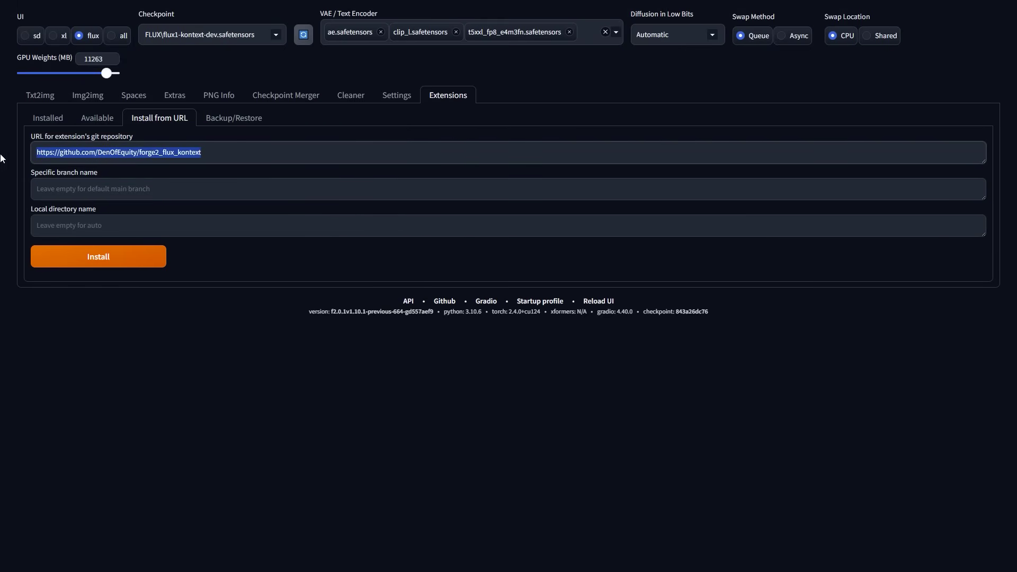
{"action": "left_click", "coordinate": [298, 152]}
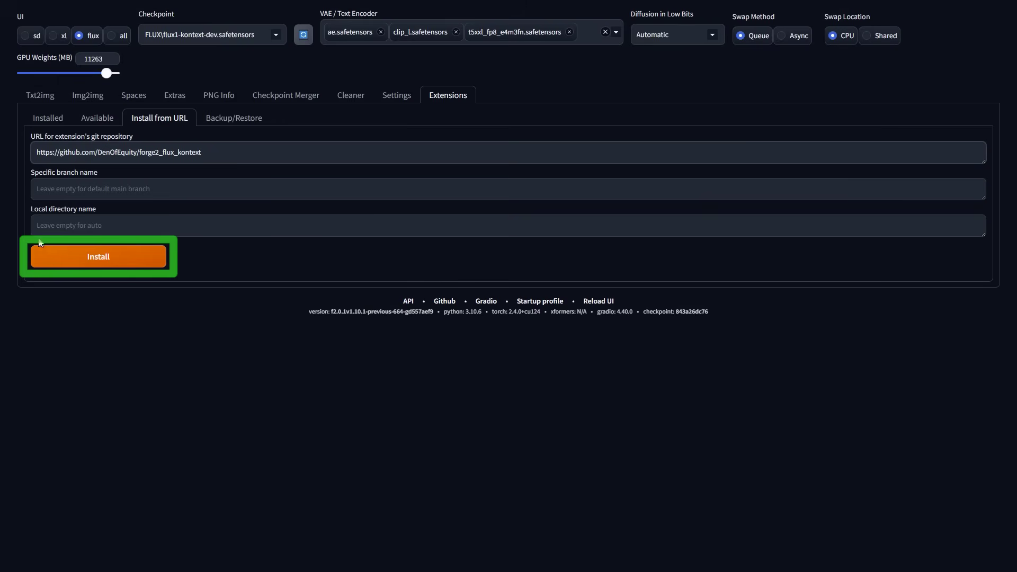
{"action": "left_click", "coordinate": [99, 257]}
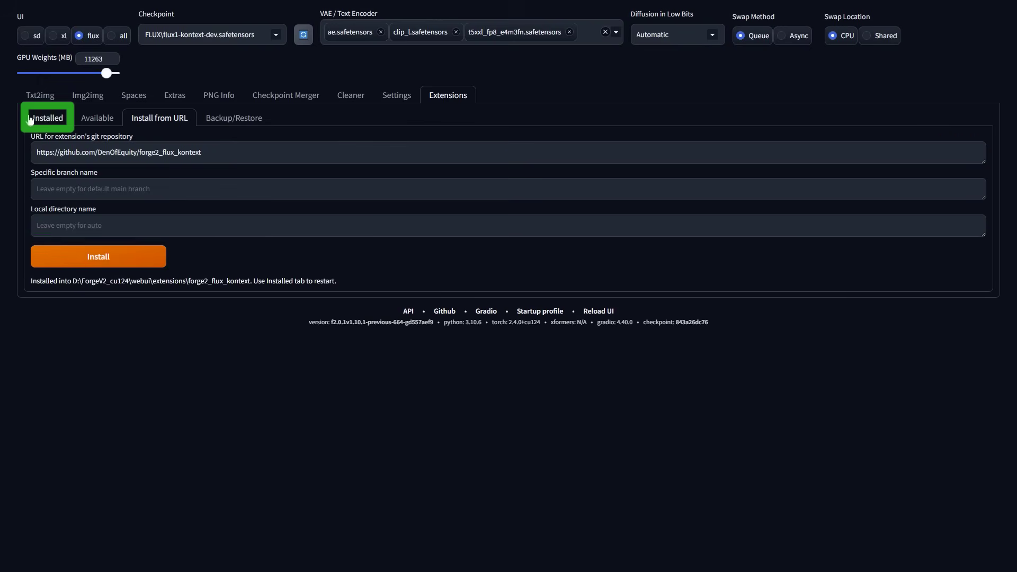
Step: Check the installed extensions for updates, and apply the changes by restarting the UI
{"action": "left_click", "coordinate": [53, 122]}
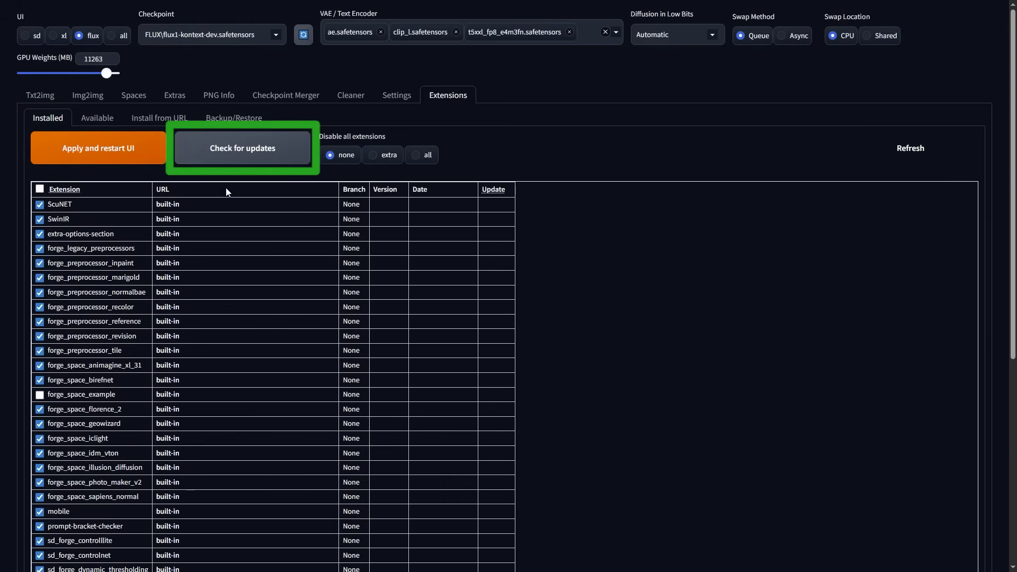
{"action": "left_click", "coordinate": [243, 158]}
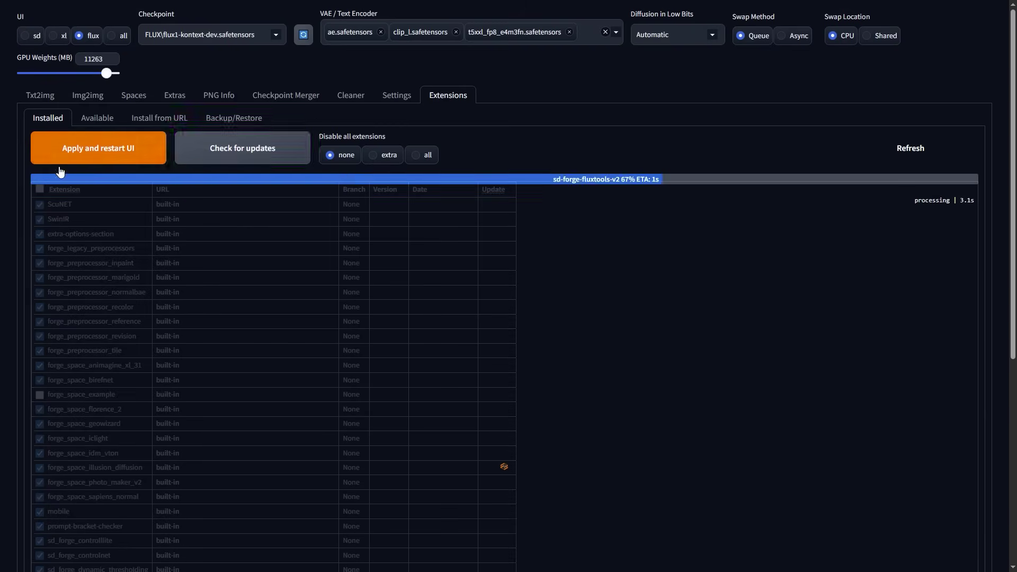
{"action": "left_click", "coordinate": [93, 153]}
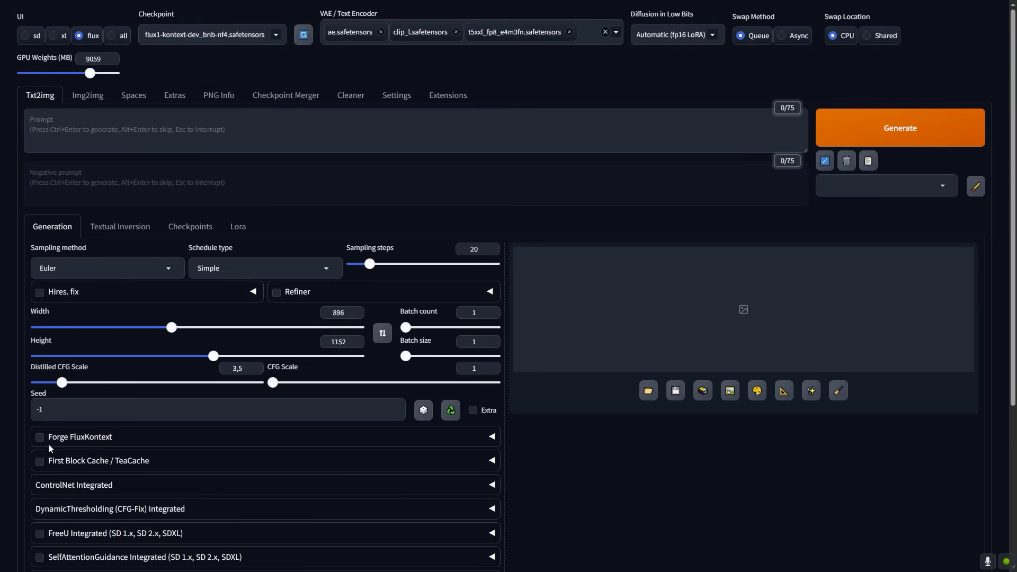
Step: Inspect the new Forge FluxKontext section among the text-to-image generation options
{"action": "left_click", "coordinate": [135, 443]}
{"action": "scroll", "coordinate": [240, 367], "scroll_direction": "down", "scroll_amount": 7}
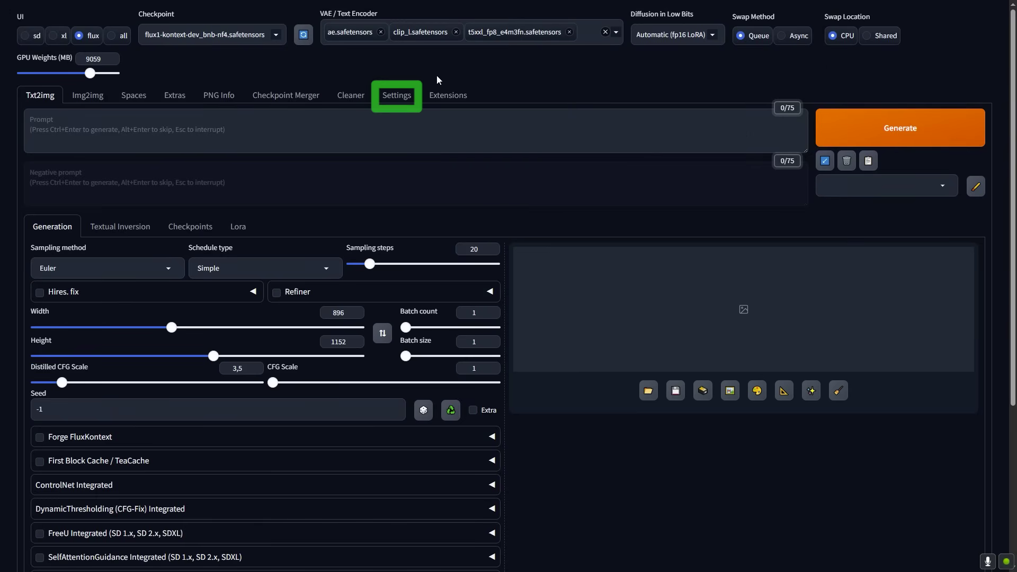
Step: Set the live preview display period to 1 sampling step, apply the settings and return to text-to-image generation
{"action": "left_click", "coordinate": [394, 102]}
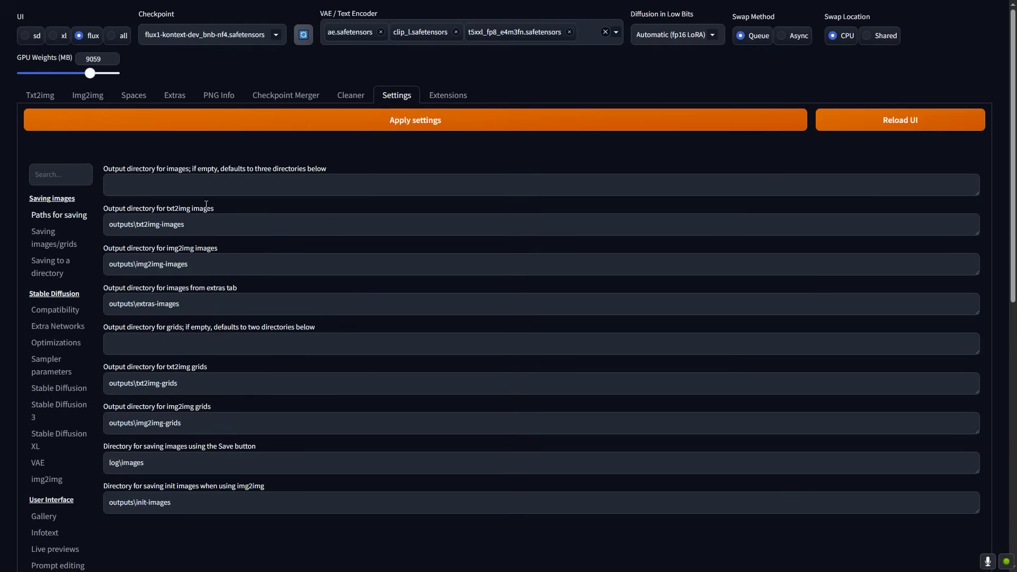
{"action": "scroll", "coordinate": [64, 332], "scroll_direction": "down", "scroll_amount": 2}
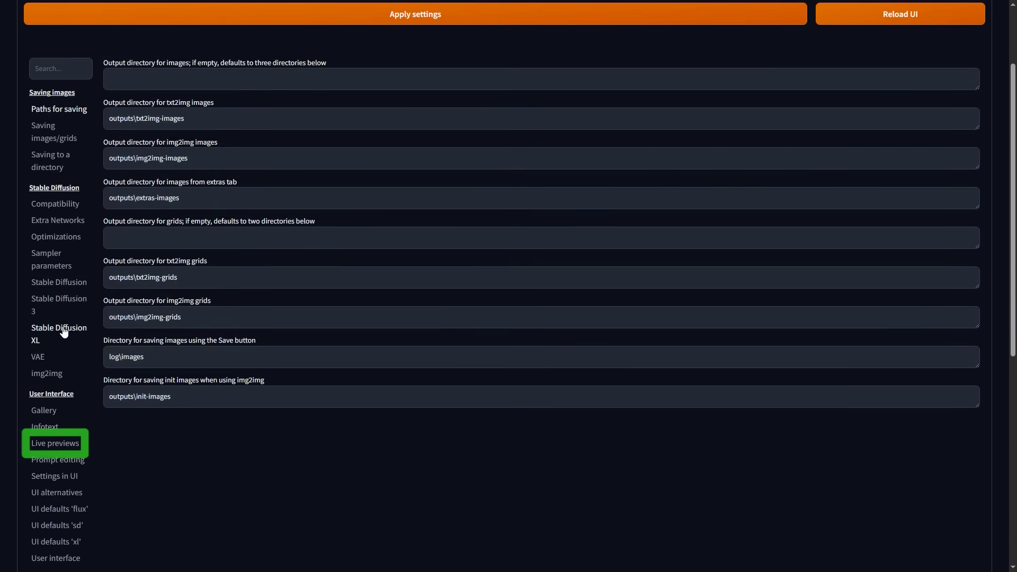
{"action": "left_click", "coordinate": [58, 445]}
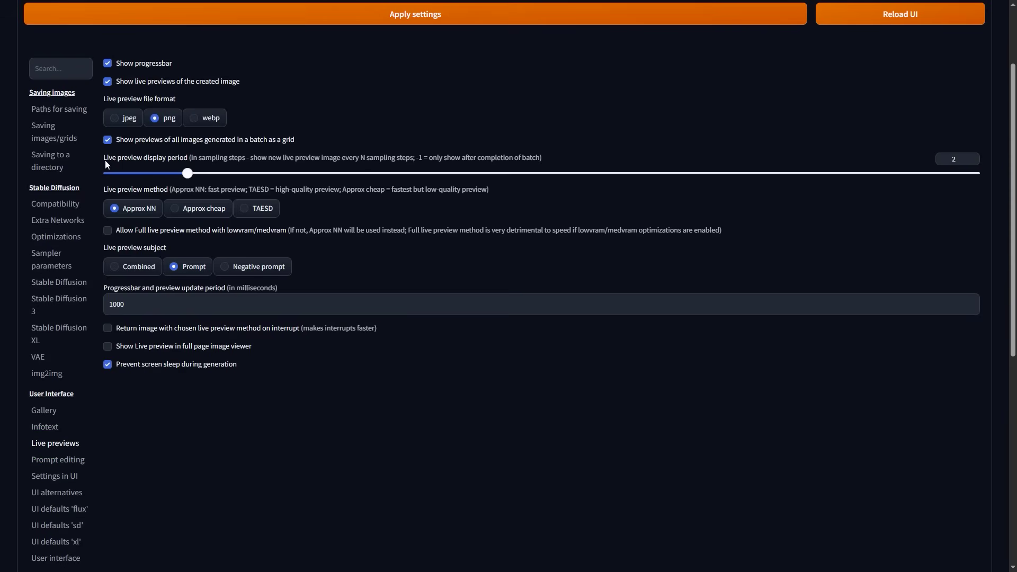
{"action": "left_click_drag", "start_coordinate": [104, 157], "coordinate": [179, 159]}
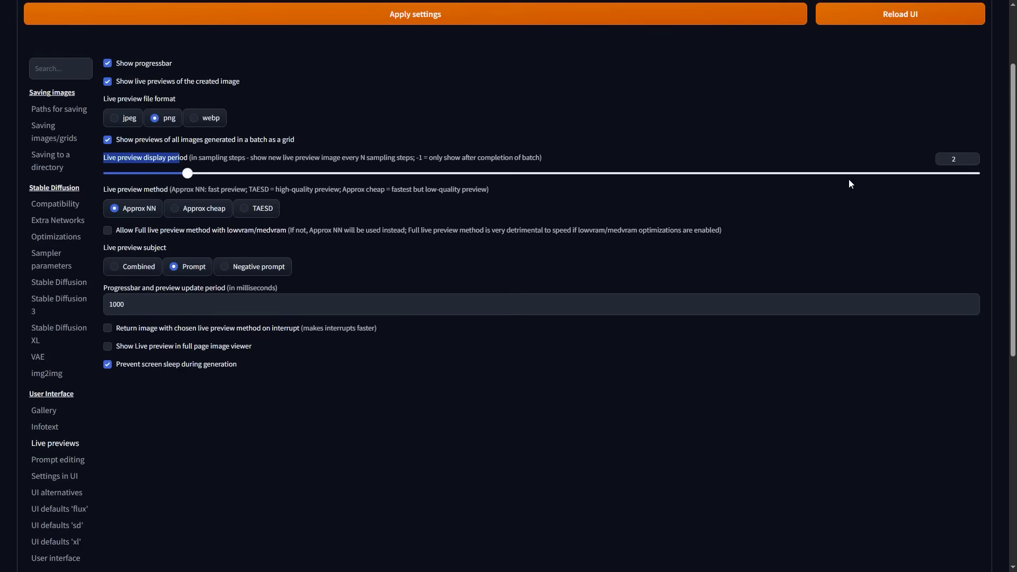
{"action": "left_click", "coordinate": [972, 162]}
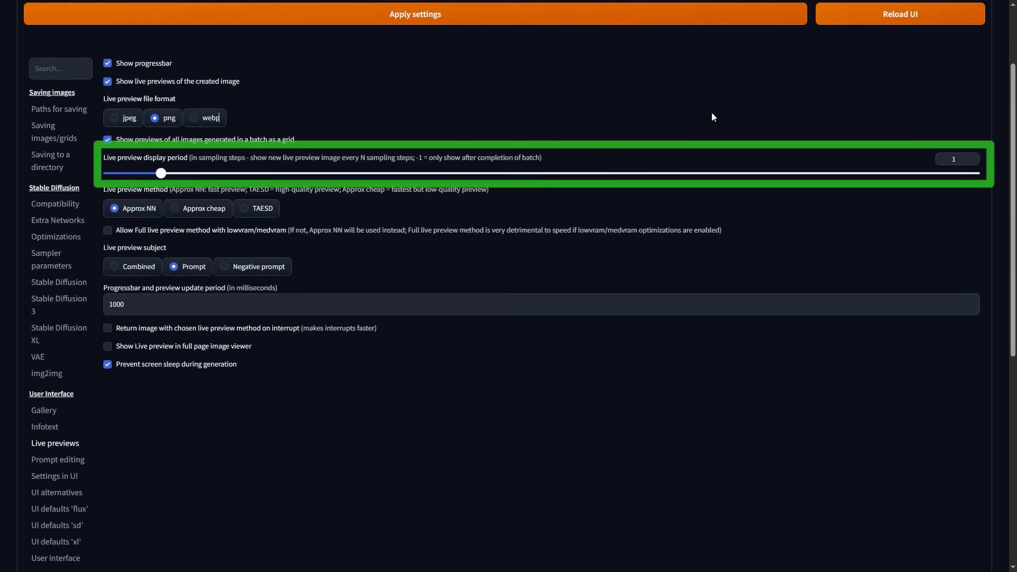
{"action": "left_click", "coordinate": [420, 20]}
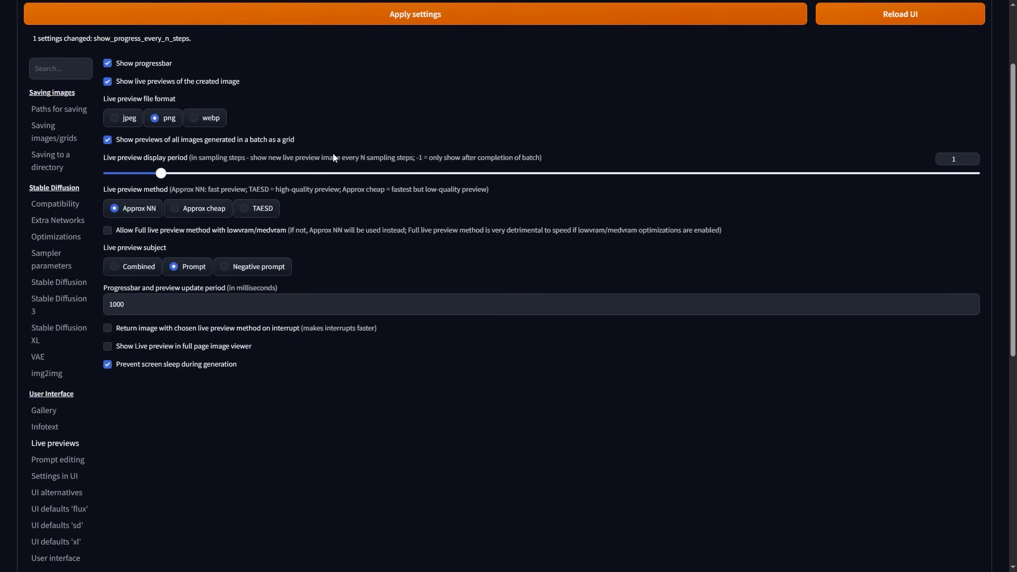
{"action": "scroll", "coordinate": [339, 159], "scroll_direction": "up", "scroll_amount": 2}
{"action": "left_click", "coordinate": [37, 98]}
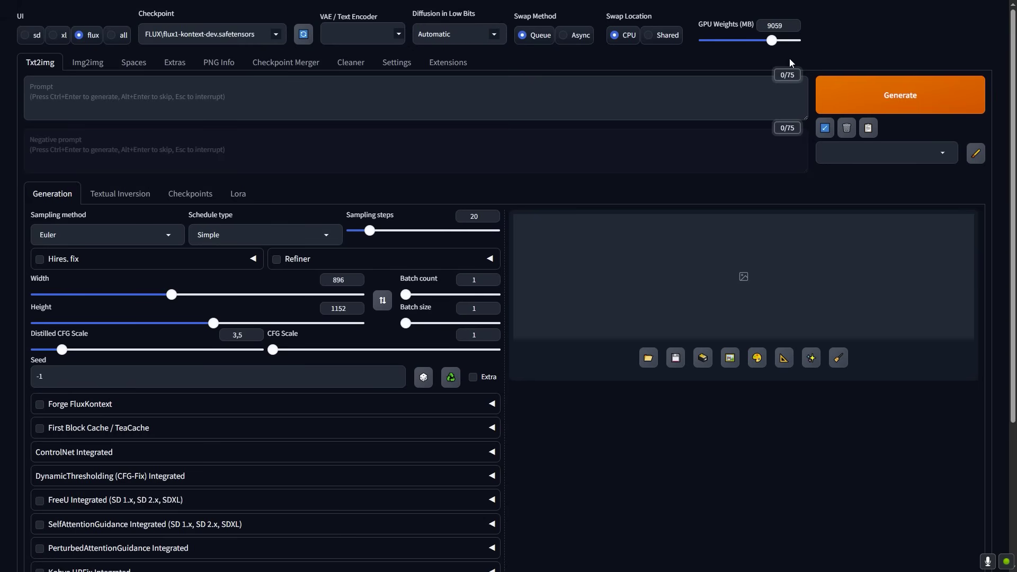
Step: Select the flux1-kontext-dev_bnb-nf4.safetensors checkpoint with ae, clip_l and t5xxl_fp8_e4m3fn safetensors as VAE and text encoders
{"action": "left_click", "coordinate": [276, 34]}
{"action": "left_click", "coordinate": [222, 116]}
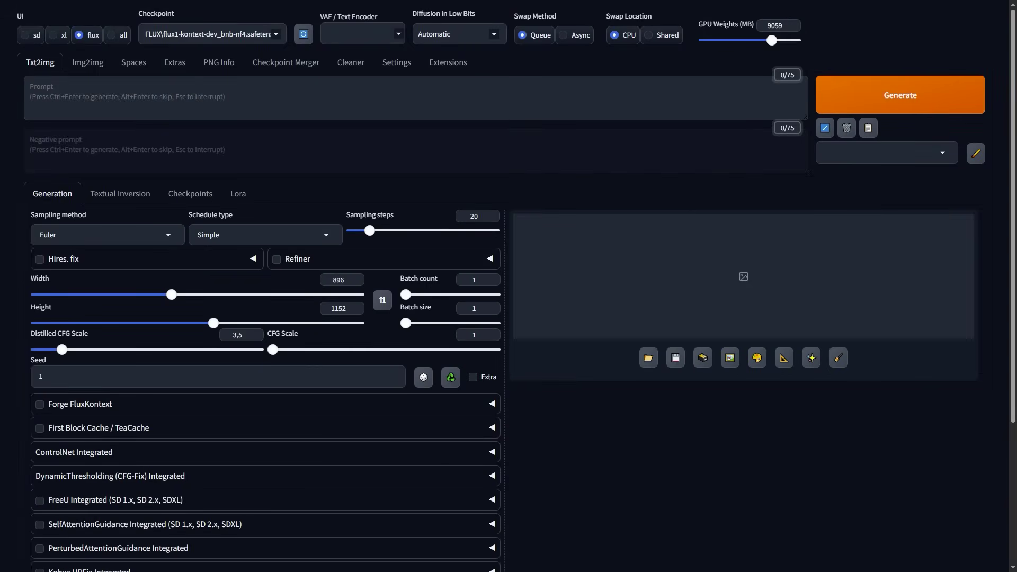
{"action": "left_click", "coordinate": [398, 34]}
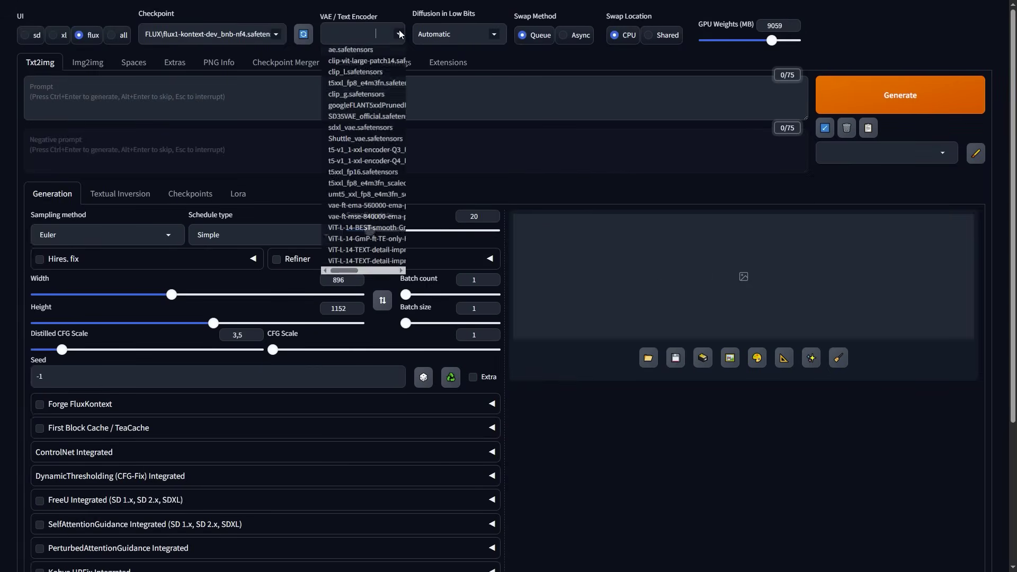
{"action": "left_click", "coordinate": [368, 50]}
{"action": "left_click", "coordinate": [360, 72]}
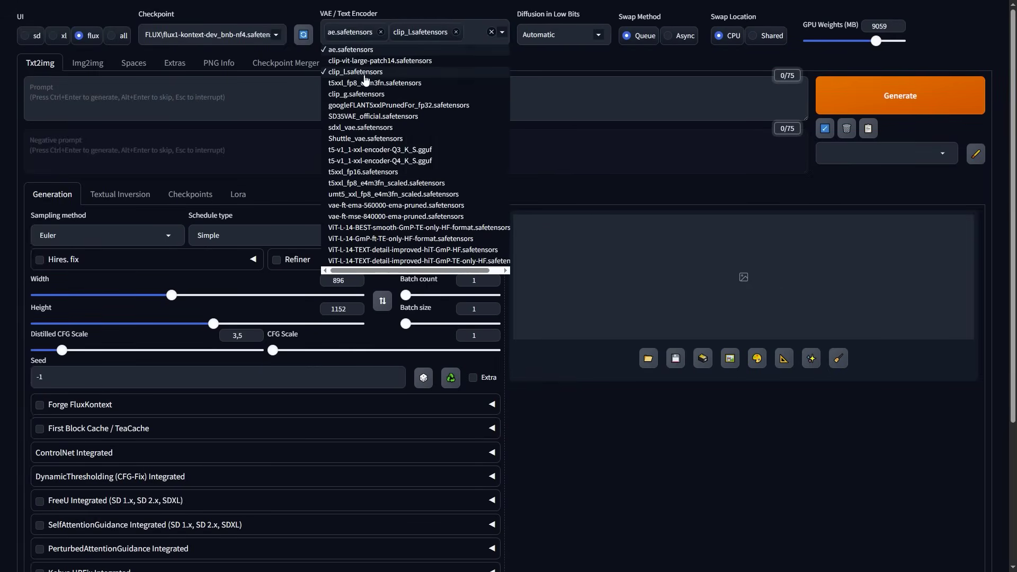
{"action": "left_click", "coordinate": [368, 83]}
{"action": "left_click", "coordinate": [660, 73]}
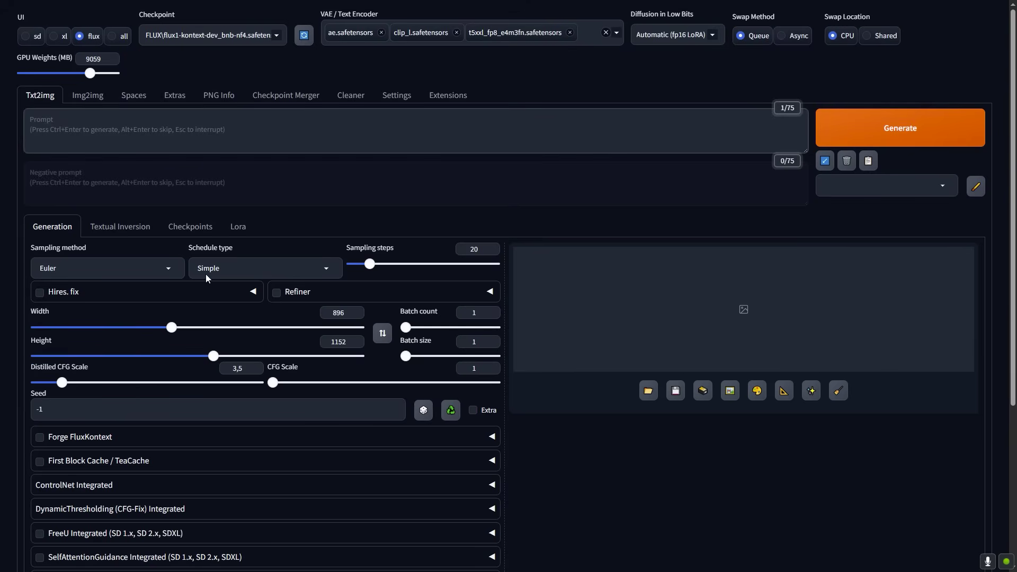
Step: Switch the schedule type to Beta and back to Simple
{"action": "left_click", "coordinate": [243, 275]}
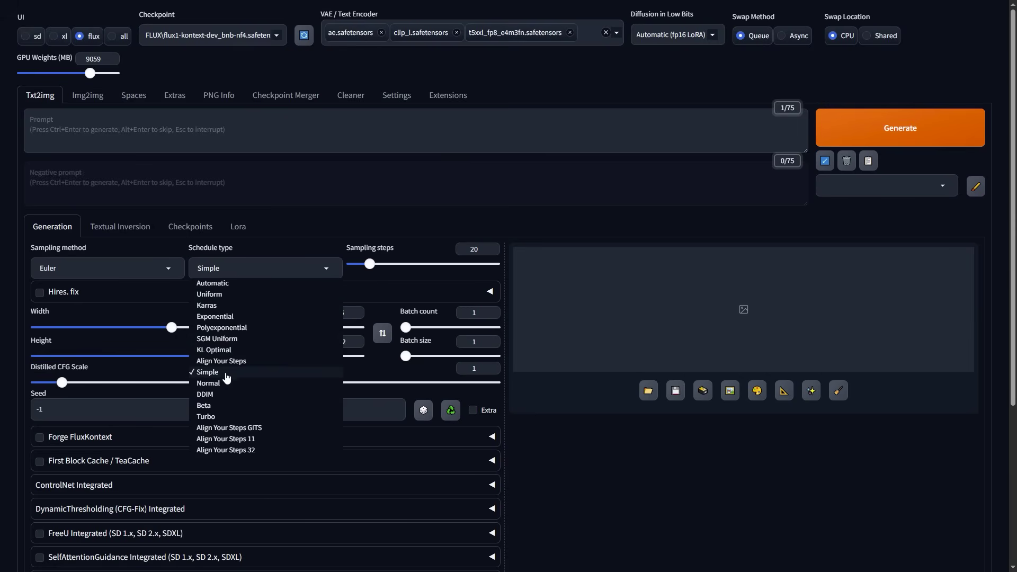
{"action": "left_click", "coordinate": [209, 405]}
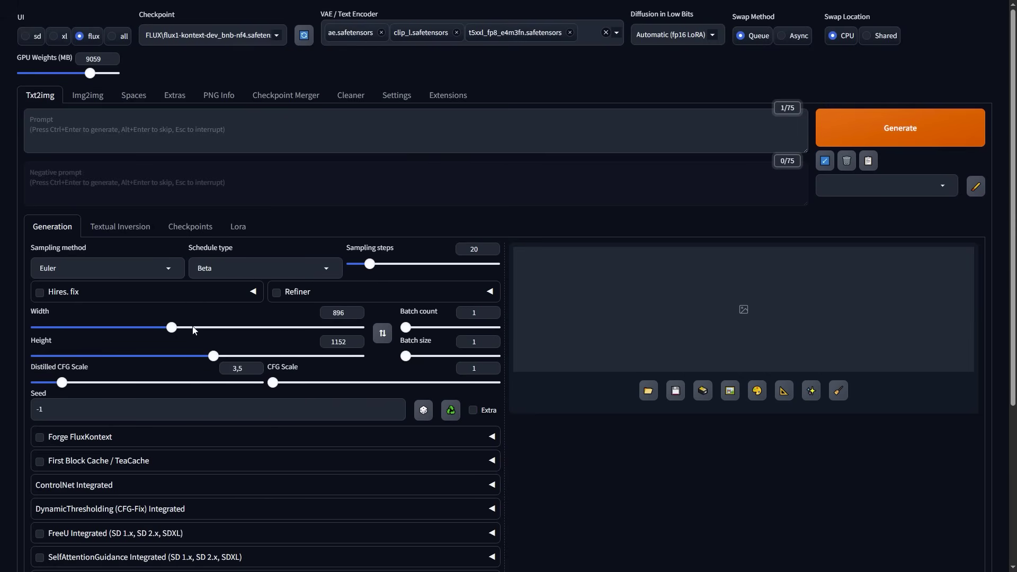
{"action": "left_click", "coordinate": [227, 275]}
{"action": "left_click", "coordinate": [254, 382]}
Step: Try a Distilled CFG Scale of 2,5 and restore it to 3,5
{"action": "double_click", "coordinate": [223, 368]}
{"action": "type", "text": "2,"}
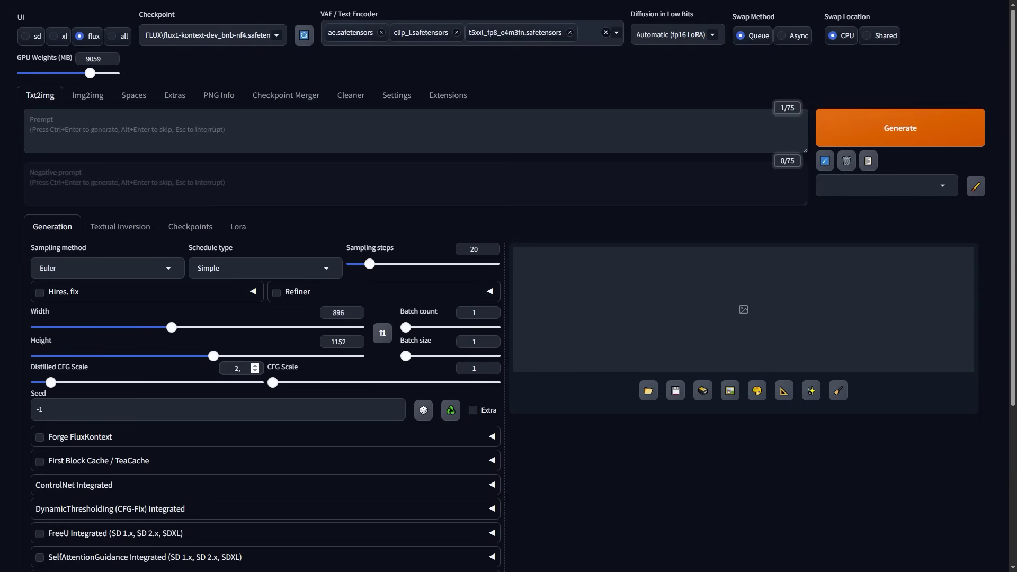
{"action": "type", "text": "5"}
{"action": "left_click_drag", "start_coordinate": [245, 369], "coordinate": [205, 374]}
{"action": "type", "text": "3,5"}
Step: Generate a 1152 × 896 image from the "anime, best quality, masterpiece" prompt for rebecca (cyberpunk) in epic anime style, and view it enlarged
{"action": "left_click", "coordinate": [389, 336]}
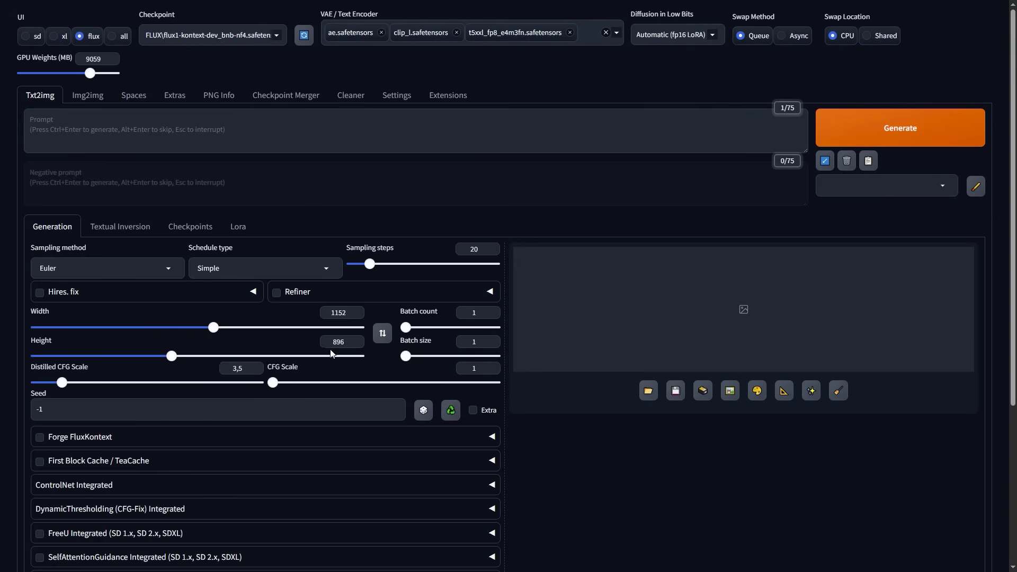
{"action": "left_click", "coordinate": [52, 122]}
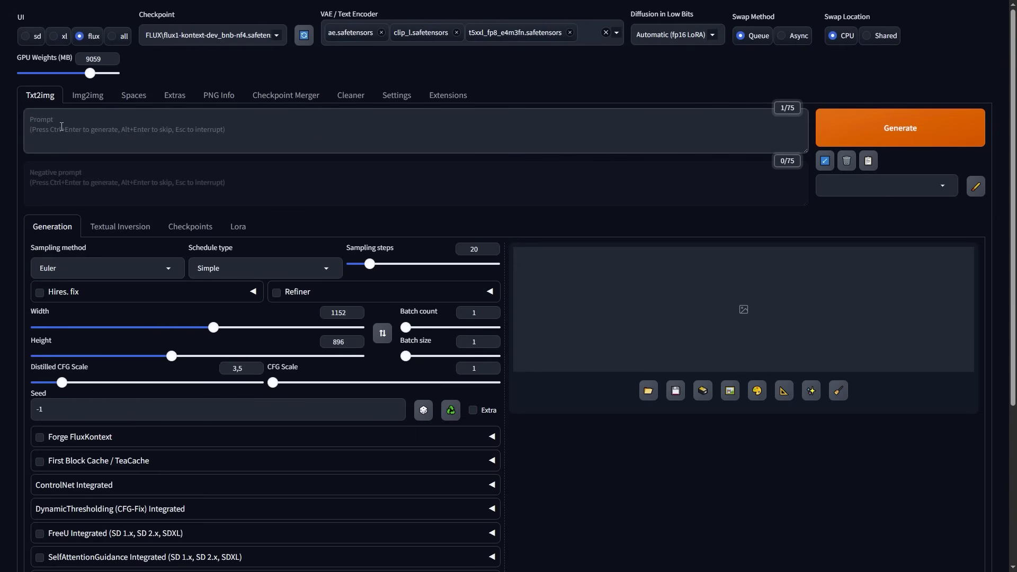
{"action": "type", "text": "anime, best quality, masterpiece, highres, by void, alchemy stars full body character illustration, stunning color, radiant tones, best lighting and shadow, ultra-detailed, amazing illustration, an extremely delicate and beautiful, rebecca \\(cyberpunk\\), 1girl, solo, twintails, red sclera, artificial eye, green hair, mechanical eye, looking at viewer, shirt, colored sclera, in epic anime style"}
{"action": "key", "text": "ctrl+Return"}
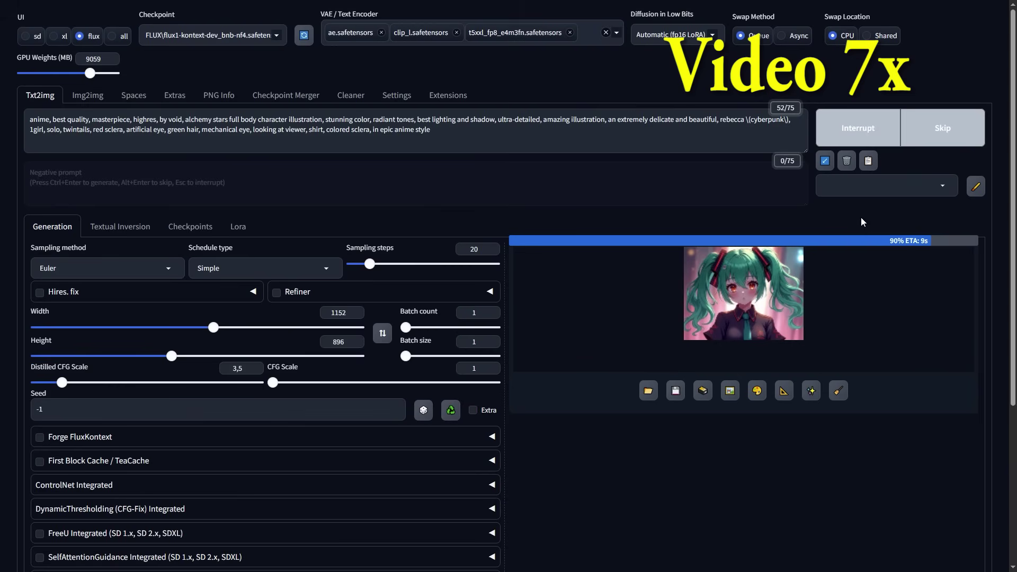
{"action": "left_click", "coordinate": [756, 357]}
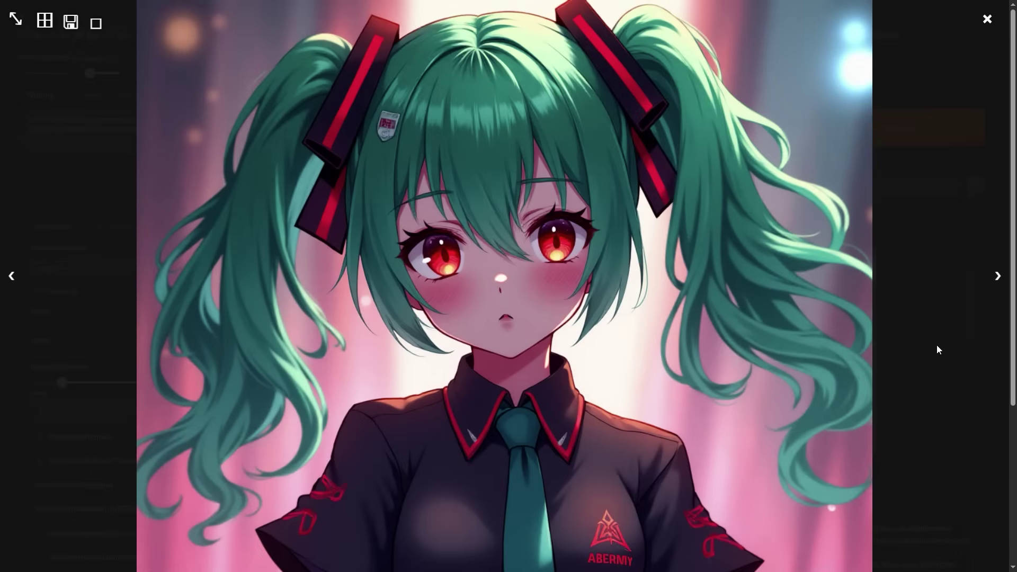
Step: Close the enlarged image and append the Hyper-FLUX.1-dev-8steps-lora LoRA to the end of the prompt after a comma
{"action": "left_click", "coordinate": [987, 19]}
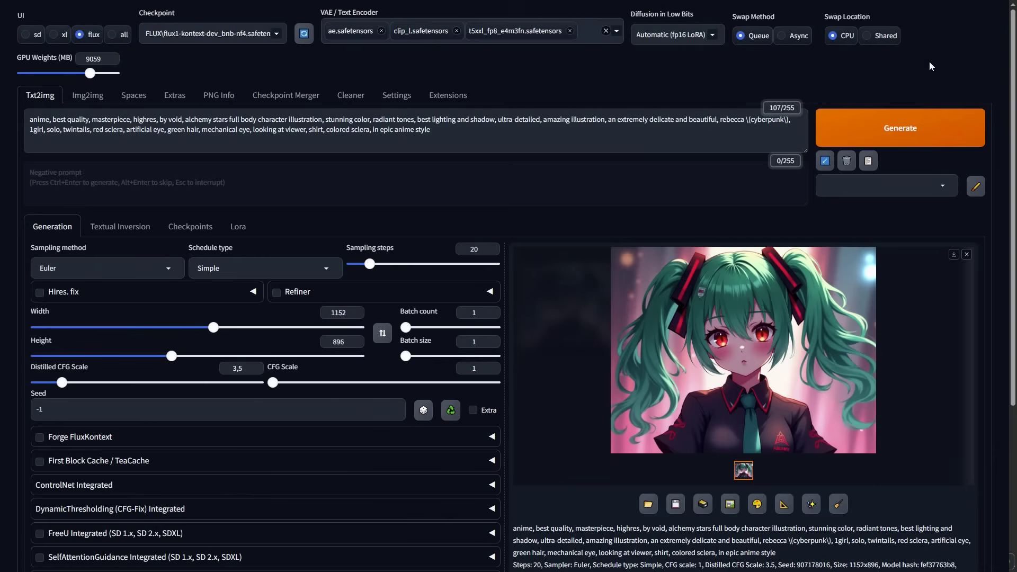
{"action": "left_click", "coordinate": [476, 131]}
{"action": "left_click", "coordinate": [238, 227]}
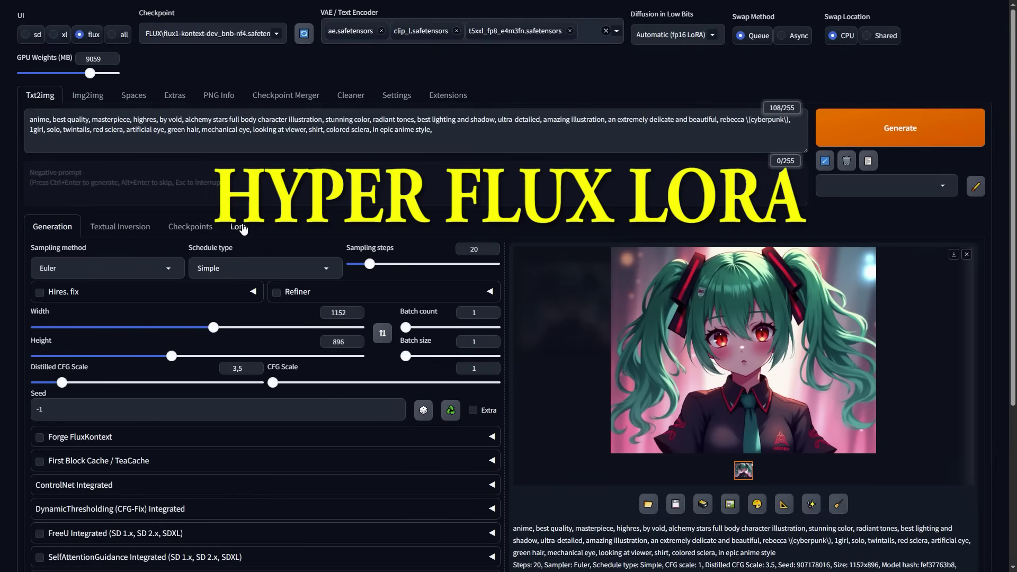
{"action": "left_click", "coordinate": [306, 374]}
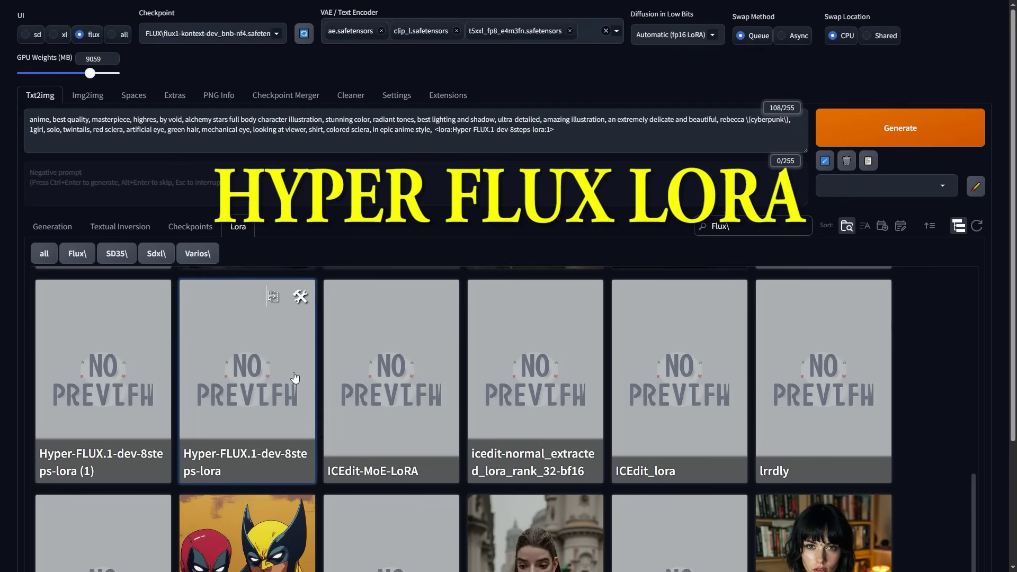
{"action": "left_click", "coordinate": [51, 227]}
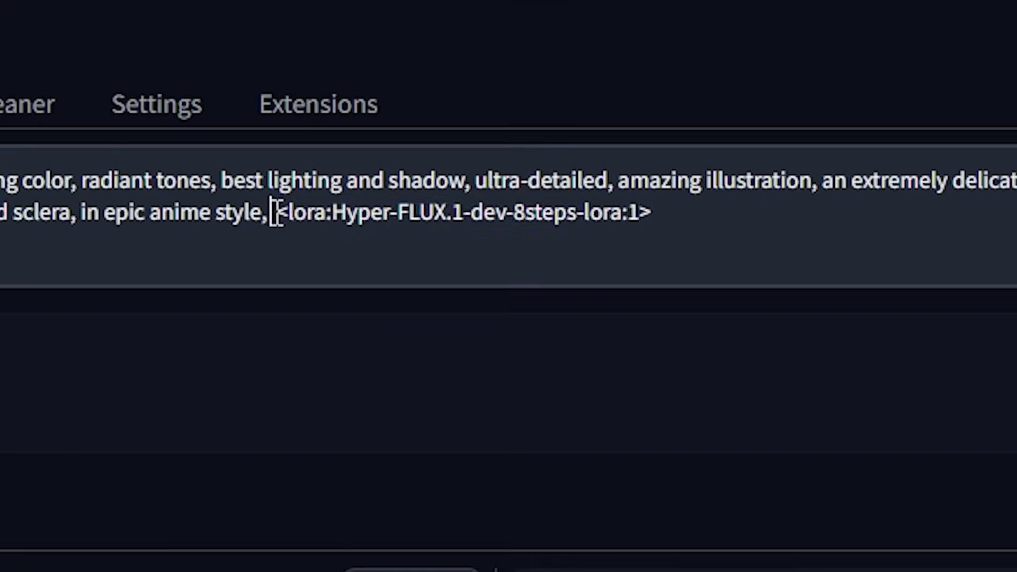
Step: Set the weight of the Hyper-FLUX.1-dev-8steps-lora tag in the prompt to 0.12
{"action": "left_click_drag", "start_coordinate": [434, 130], "coordinate": [600, 129]}
{"action": "left_click", "coordinate": [578, 141]}
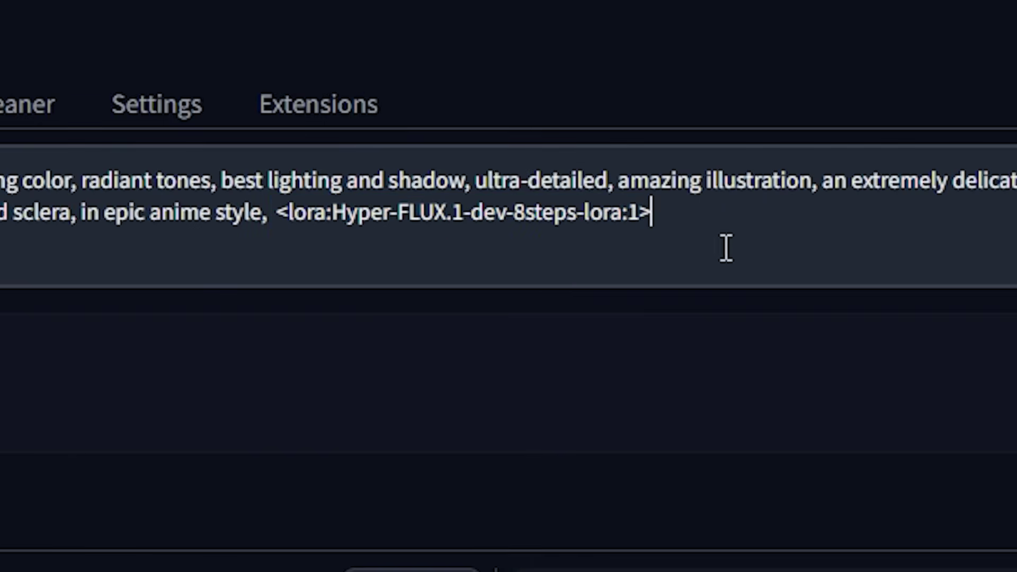
{"action": "key", "text": "Left"}
{"action": "key", "text": "Left"}
{"action": "type", "text": "0."}
{"action": "key", "text": "Right"}
{"action": "type", "text": "2"}
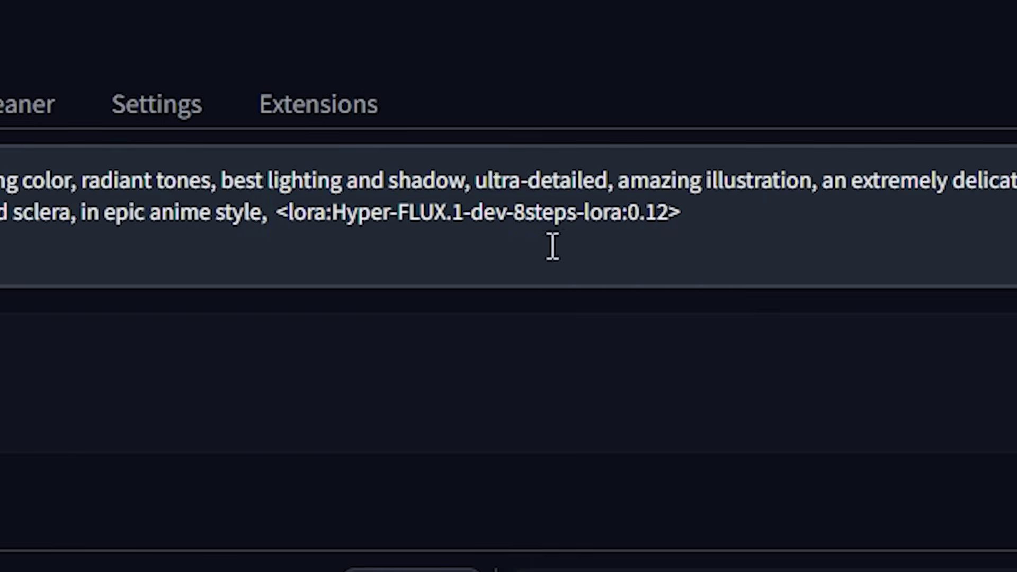
{"action": "left_click_drag", "start_coordinate": [626, 212], "coordinate": [715, 221]}
{"action": "left_click", "coordinate": [727, 234]}
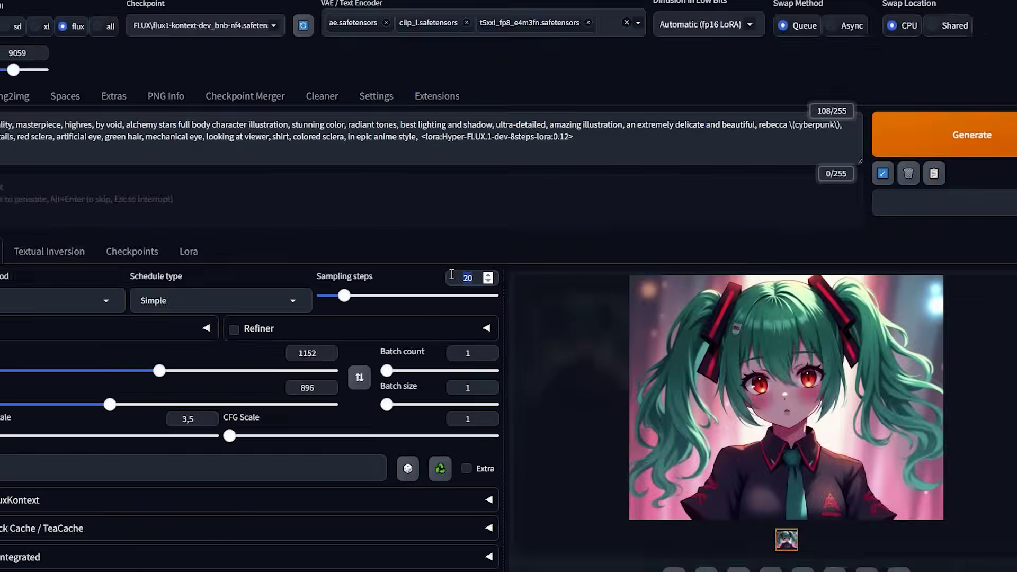
Step: Set the sampling steps to 10 and generate the image with the LoRA
{"action": "double_click", "coordinate": [386, 486]}
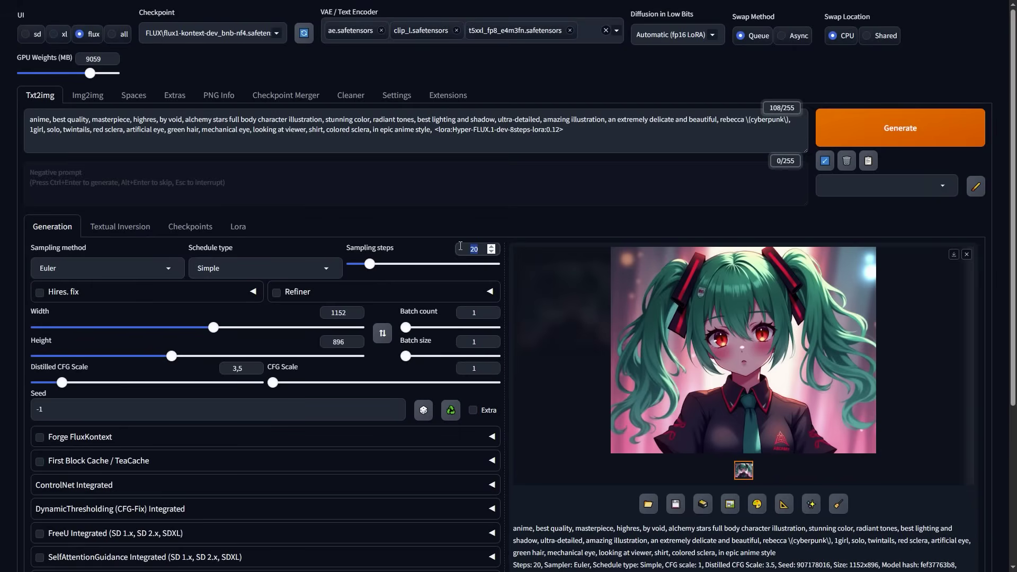
{"action": "type", "text": "10"}
{"action": "scroll", "coordinate": [586, 421], "scroll_direction": "down", "scroll_amount": 4}
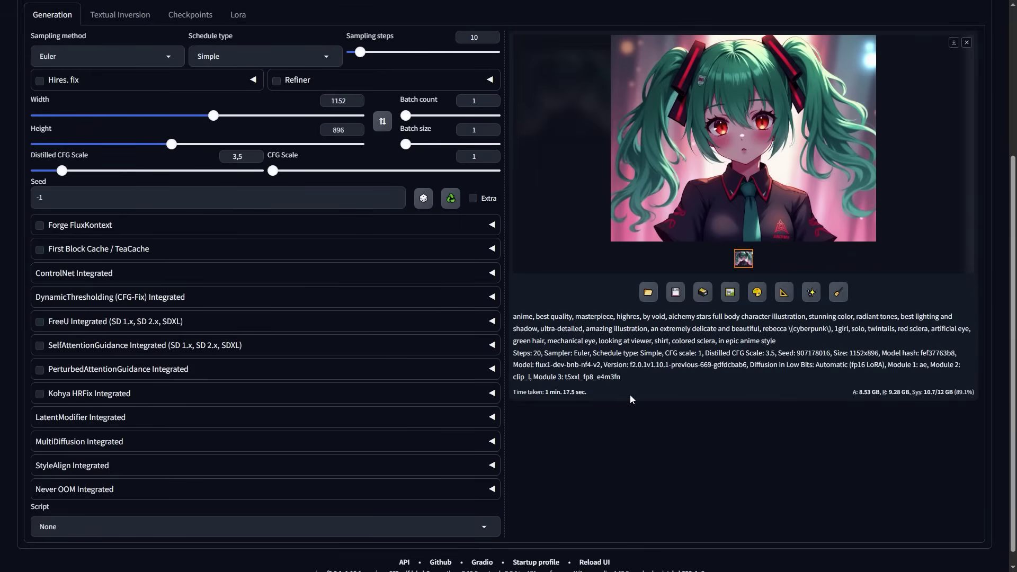
{"action": "scroll", "coordinate": [630, 395], "scroll_direction": "up", "scroll_amount": 4}
{"action": "left_click", "coordinate": [866, 140]}
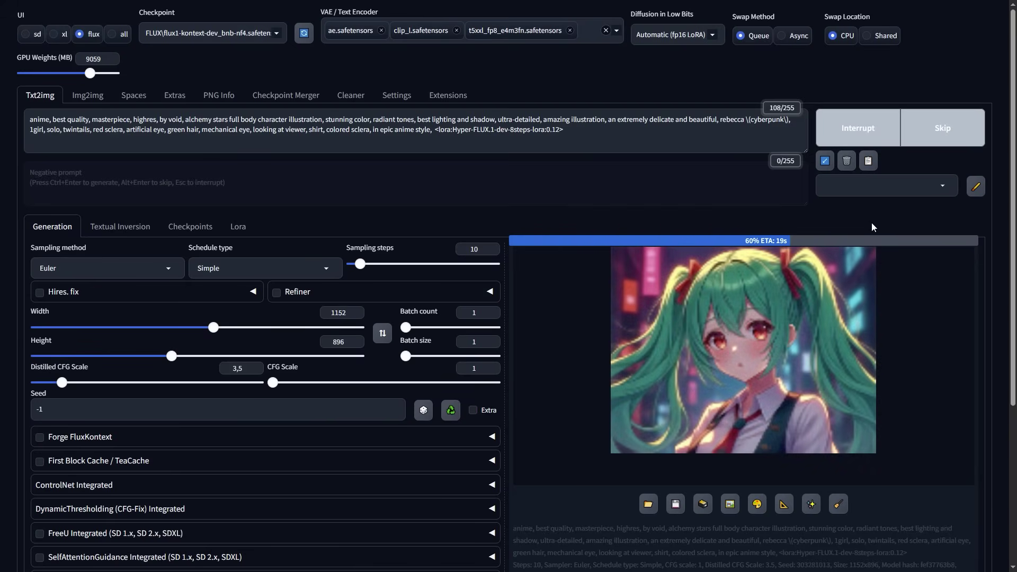
Step: Inspect the new image enlarged, close it, and check the time taken to generate it
{"action": "left_click", "coordinate": [930, 297]}
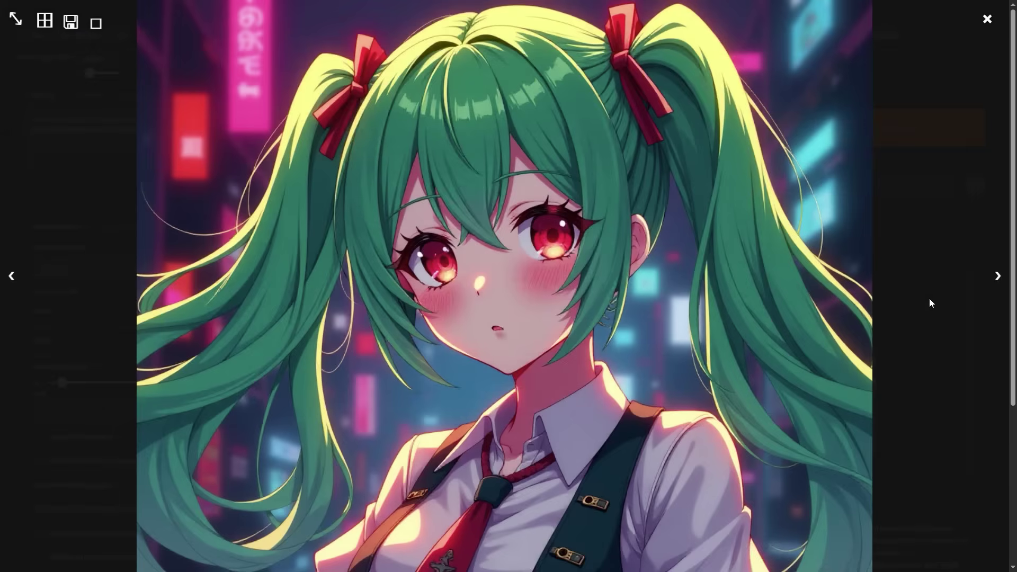
{"action": "left_click", "coordinate": [985, 19]}
{"action": "scroll", "coordinate": [565, 419], "scroll_direction": "down", "scroll_amount": 4}
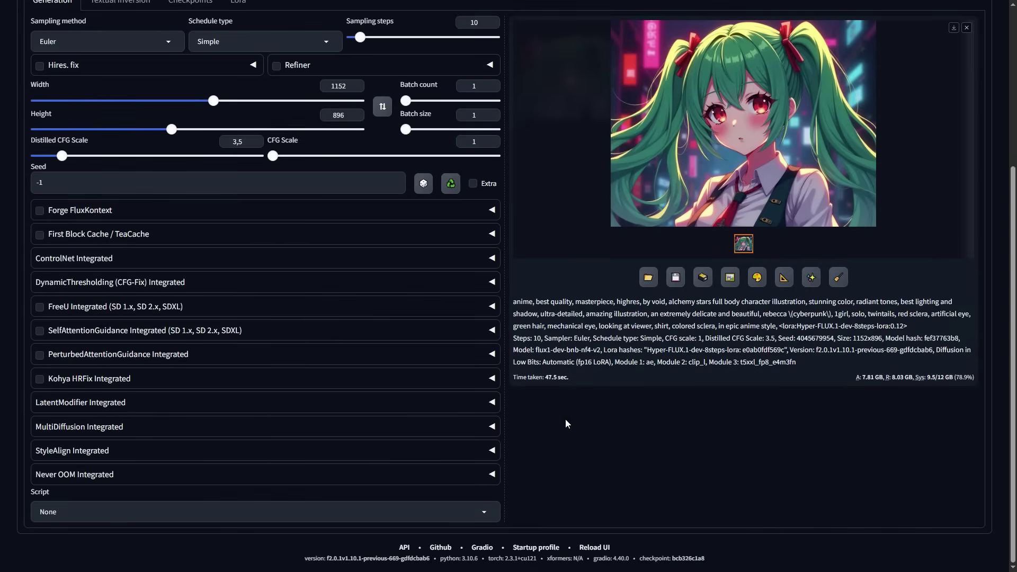
{"action": "left_click_drag", "start_coordinate": [545, 376], "coordinate": [606, 379]}
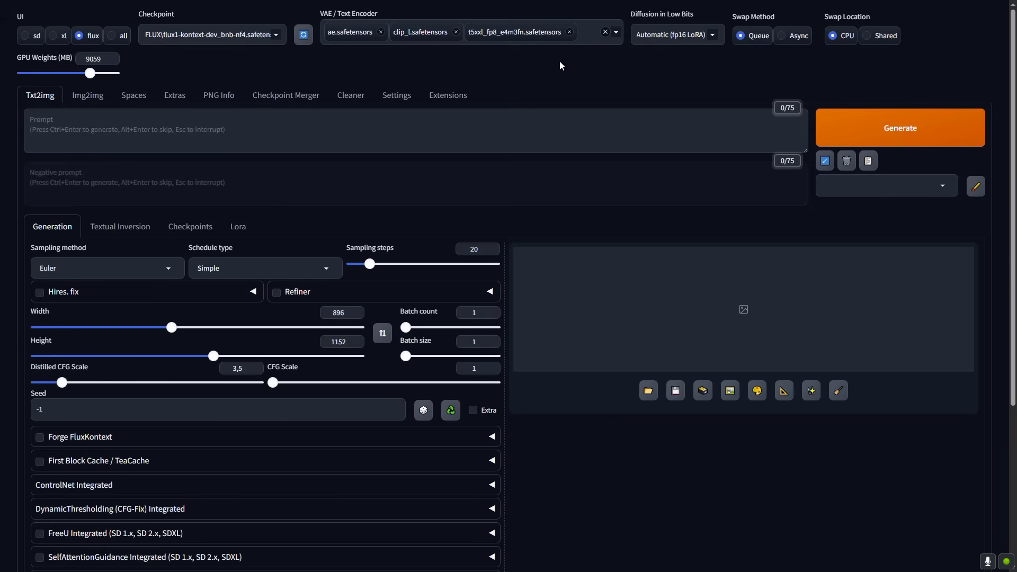
Step: Enable Forge FluxKontext and load the photo of the woman with a snowflake over her face as the first reference image
{"action": "left_click_drag", "start_coordinate": [17, 57], "coordinate": [72, 60]}
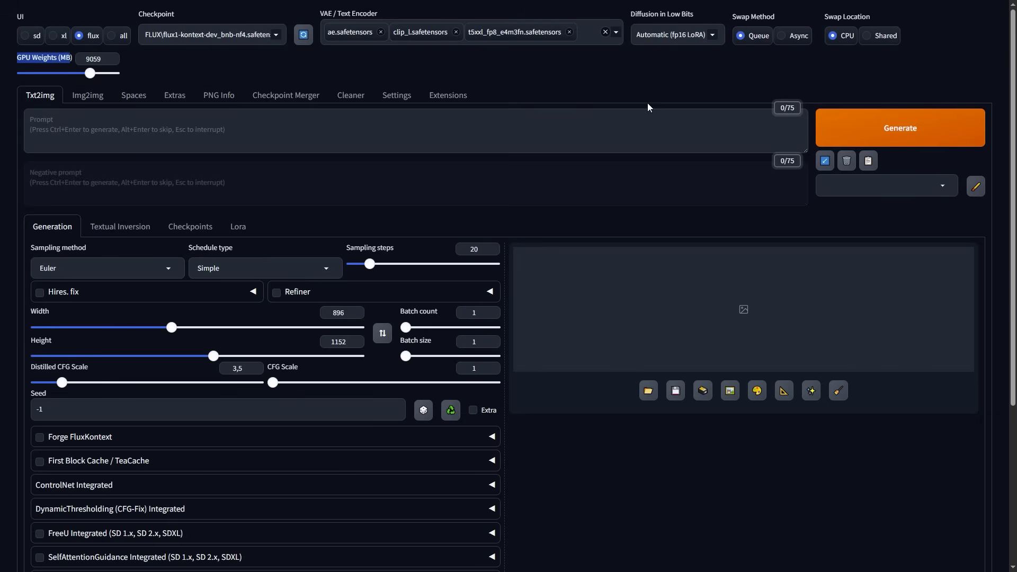
{"action": "scroll", "coordinate": [615, 78], "scroll_direction": "down", "scroll_amount": 4}
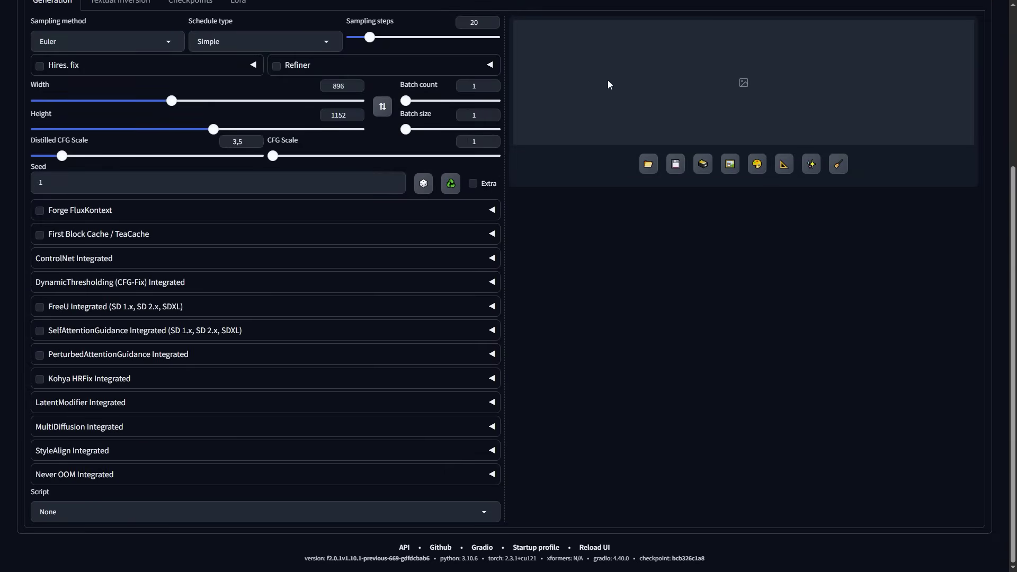
{"action": "left_click", "coordinate": [141, 212]}
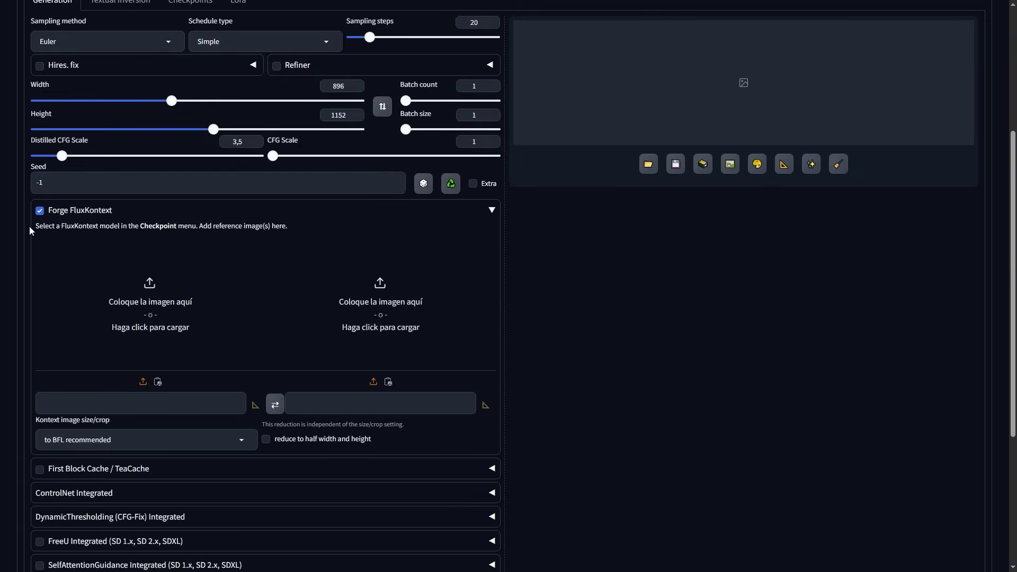
{"action": "scroll", "coordinate": [217, 222], "scroll_direction": "down", "scroll_amount": 1}
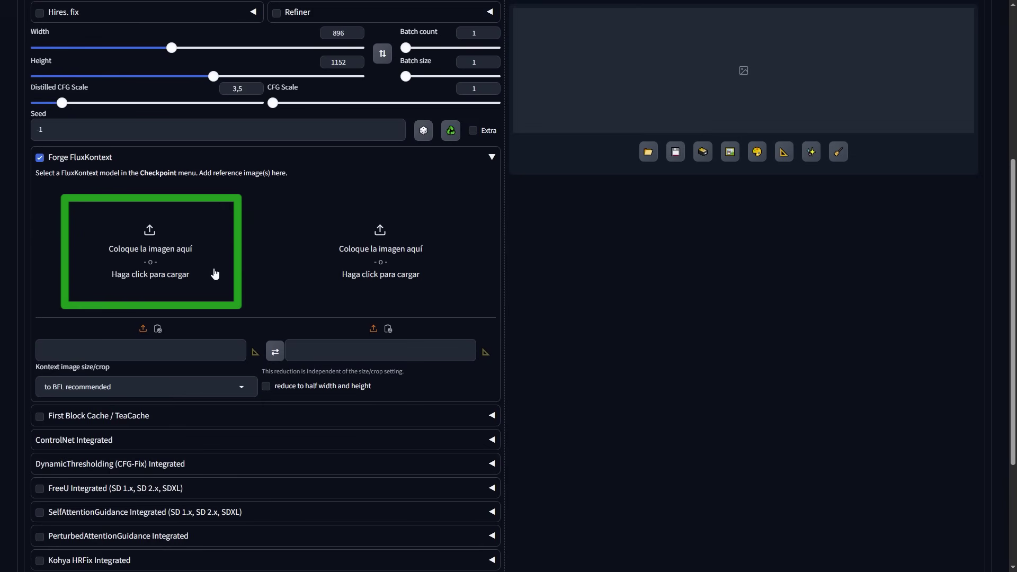
{"action": "left_click_drag", "start_coordinate": [146, 246], "coordinate": [295, 281]}
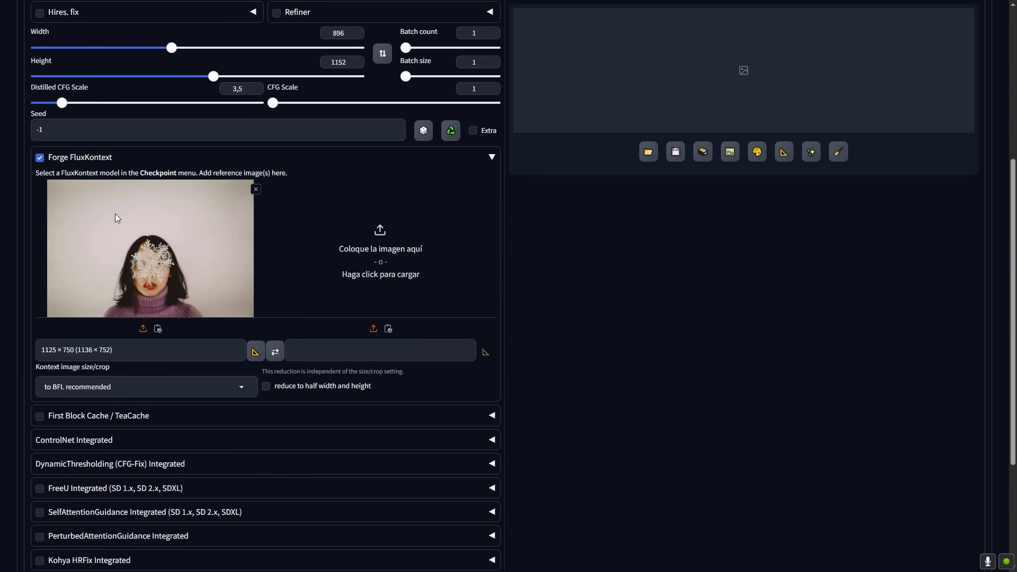
Step: Apply the reference image's suggested size of 1136 × 752 to the output width and height
{"action": "scroll", "coordinate": [21, 325], "scroll_direction": "down", "scroll_amount": 1}
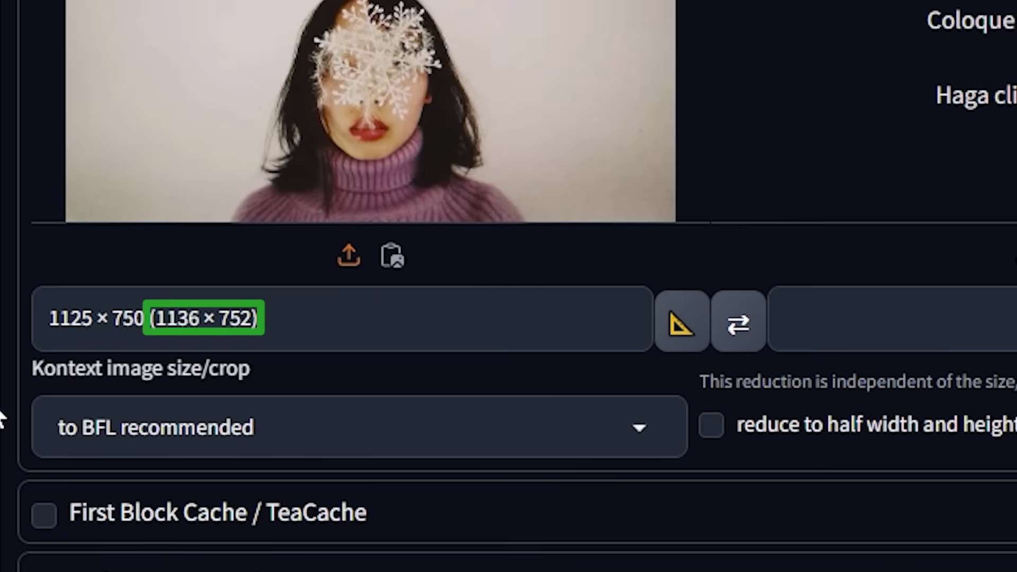
{"action": "left_click_drag", "start_coordinate": [155, 318], "coordinate": [250, 317]}
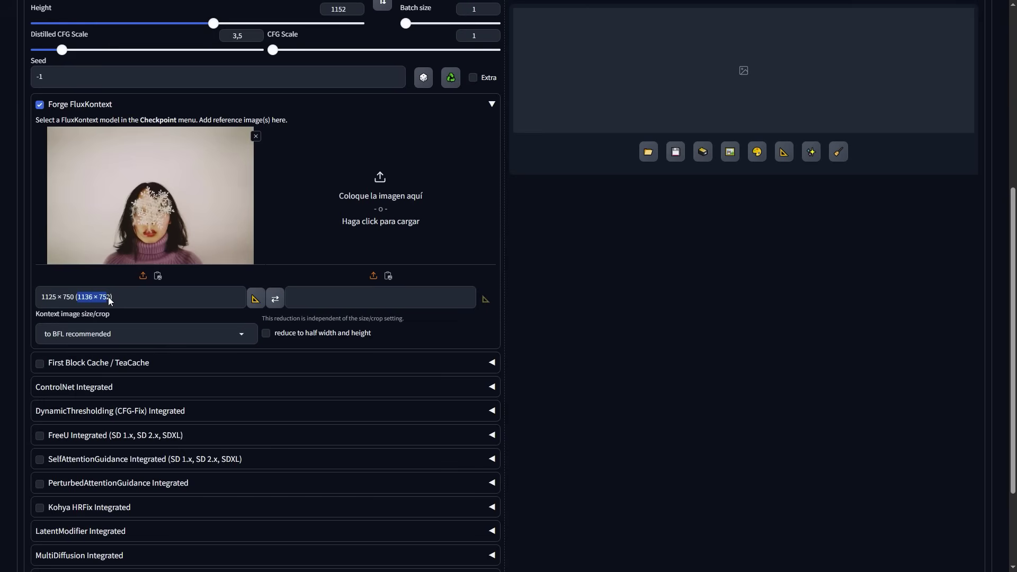
{"action": "scroll", "coordinate": [382, 161], "scroll_direction": "up", "scroll_amount": 4}
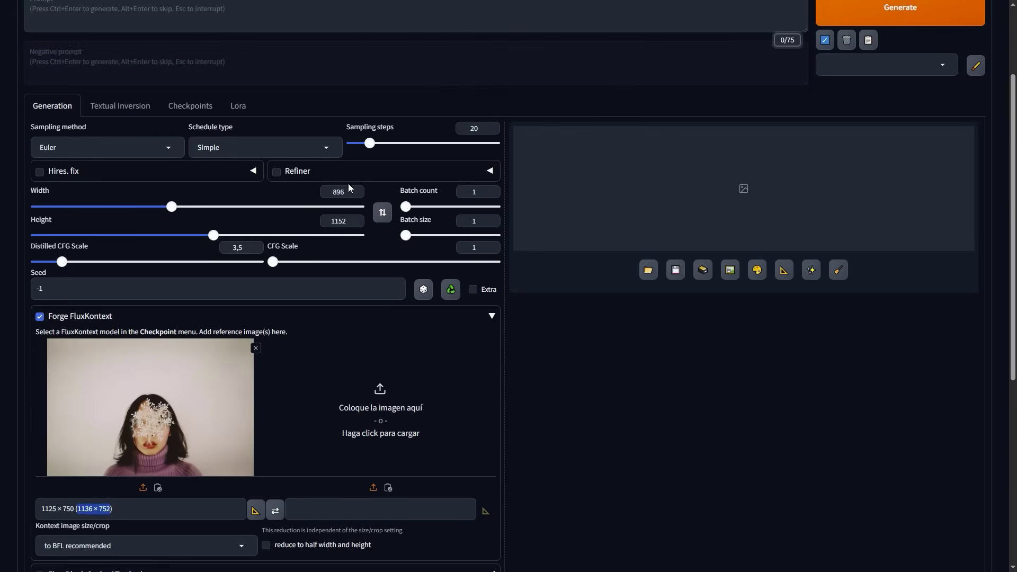
{"action": "scroll", "coordinate": [319, 227], "scroll_direction": "down", "scroll_amount": 4}
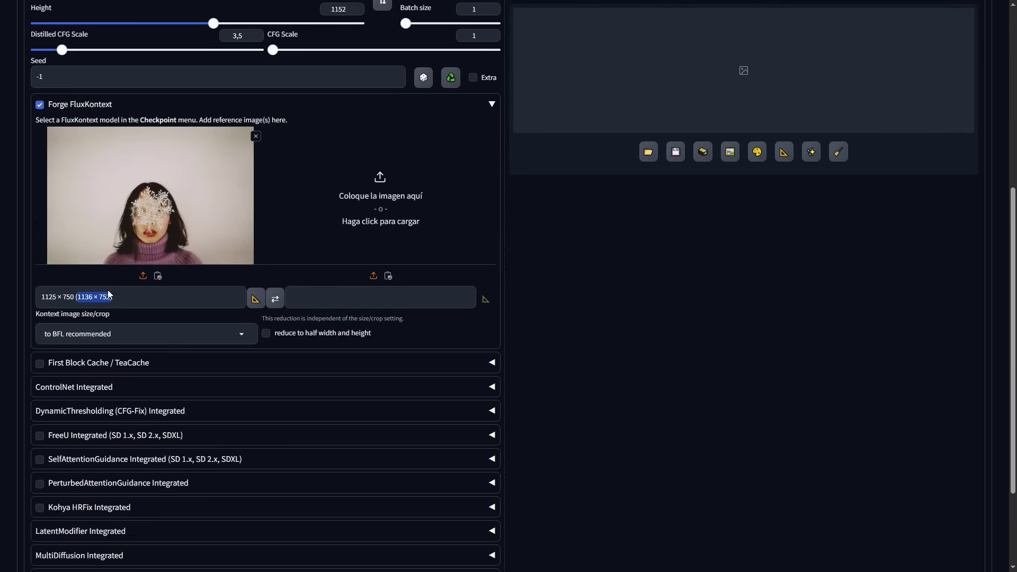
{"action": "left_click", "coordinate": [256, 299]}
{"action": "scroll", "coordinate": [307, 228], "scroll_direction": "up", "scroll_amount": 4}
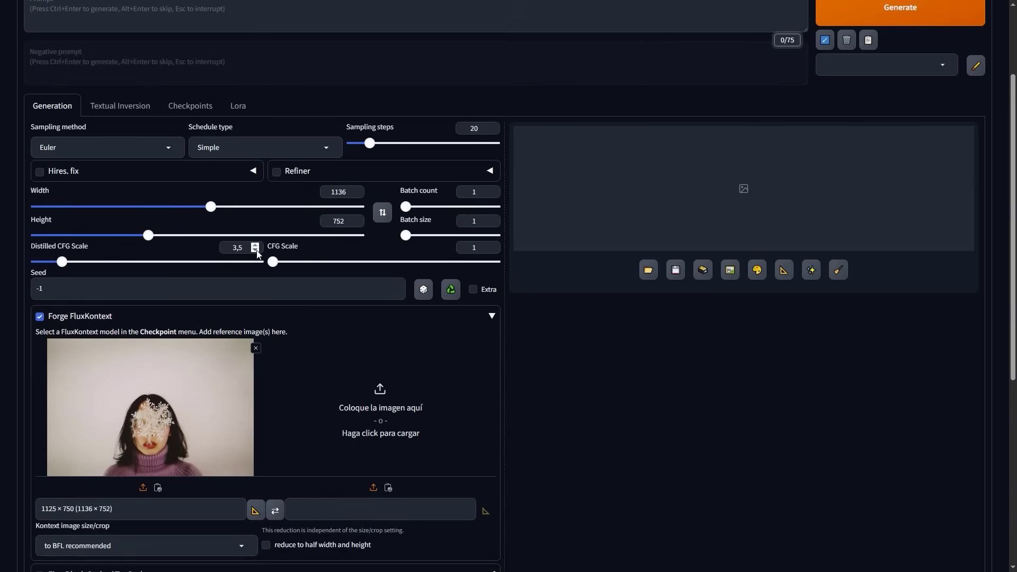
Step: Set the Kontext image size/crop option to "to output"
{"action": "scroll", "coordinate": [242, 266], "scroll_direction": "down", "scroll_amount": 5}
{"action": "left_click", "coordinate": [92, 281]}
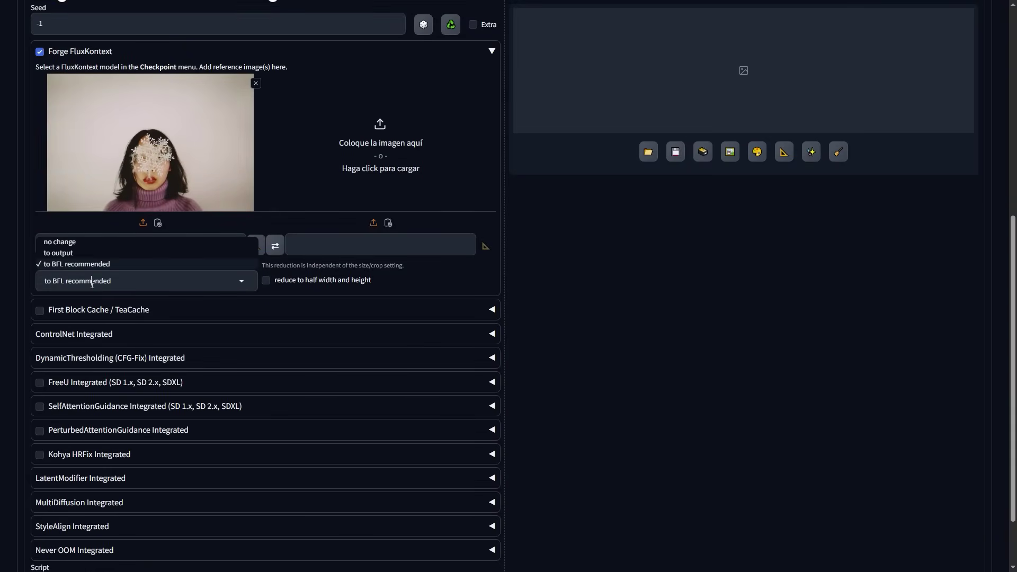
{"action": "left_click", "coordinate": [47, 254]}
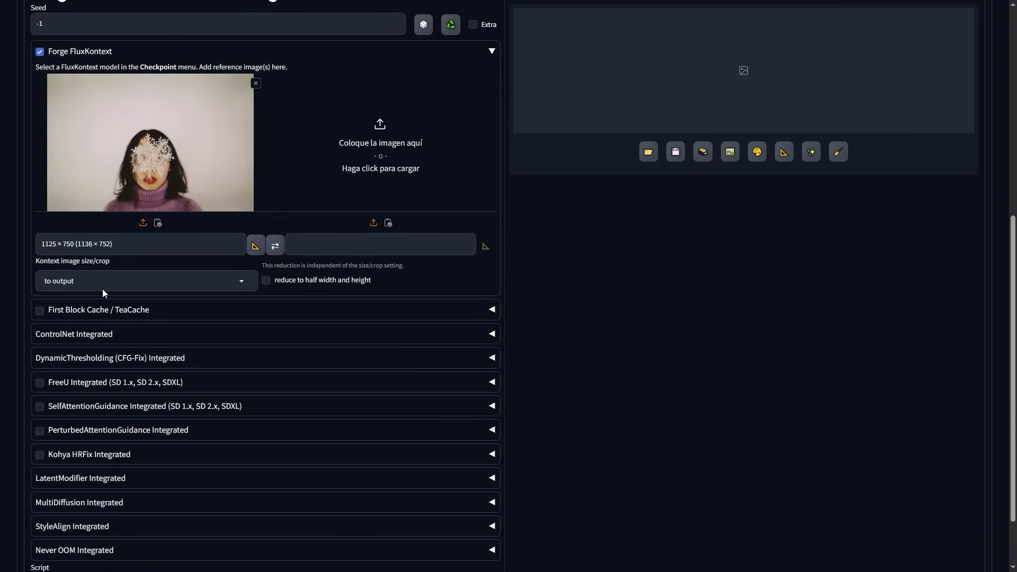
Step: Enter the prompt "Remove the thing from her face"
{"action": "scroll", "coordinate": [131, 288], "scroll_direction": "up", "scroll_amount": 7}
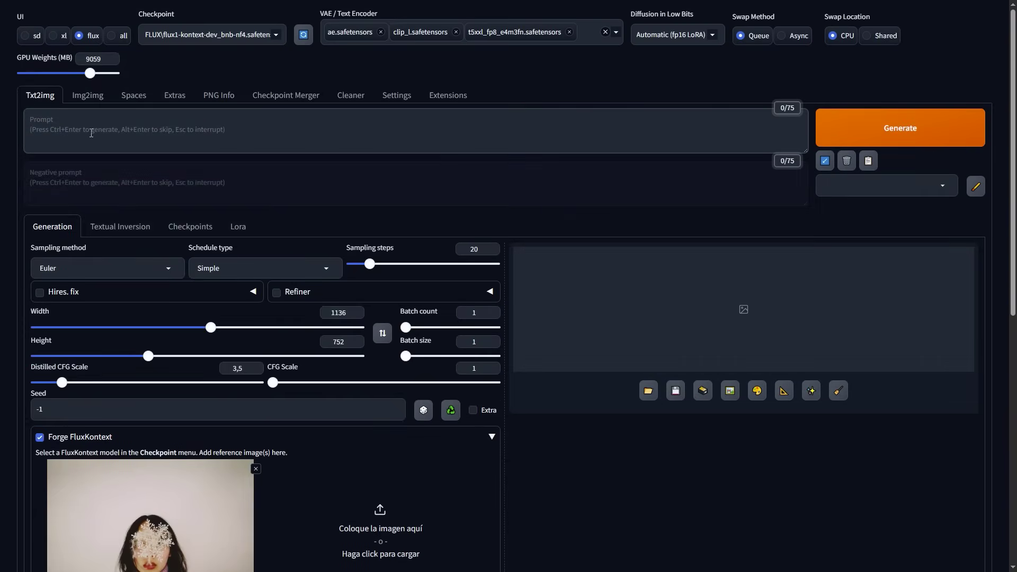
{"action": "type", "text": "Remove the thing from her face"}
{"action": "left_click_drag", "start_coordinate": [128, 120], "coordinate": [8, 131]}
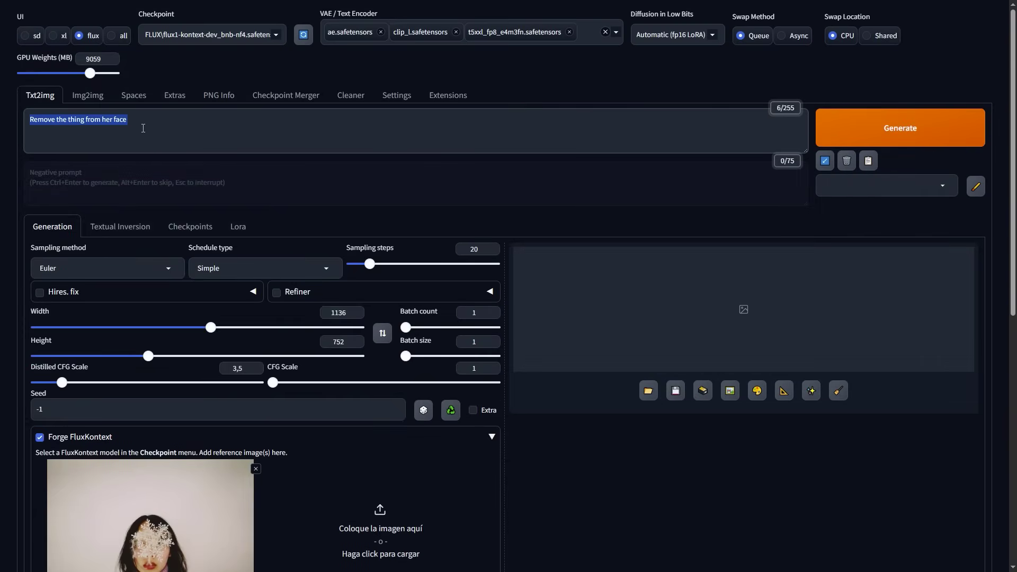
{"action": "left_click", "coordinate": [159, 122]}
{"action": "scroll", "coordinate": [596, 188], "scroll_direction": "down", "scroll_amount": 2}
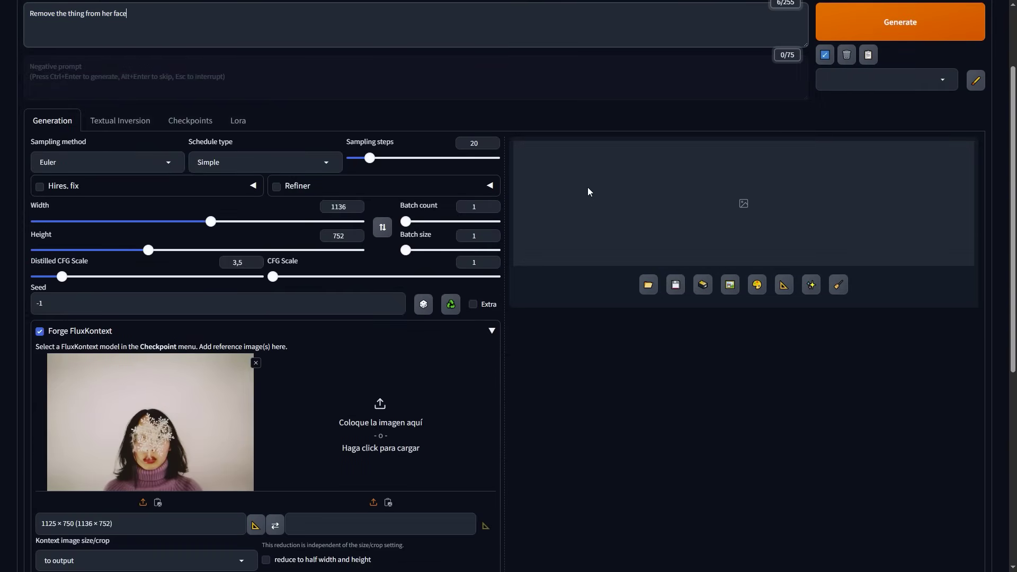
{"action": "scroll", "coordinate": [587, 187], "scroll_direction": "up", "scroll_amount": 2}
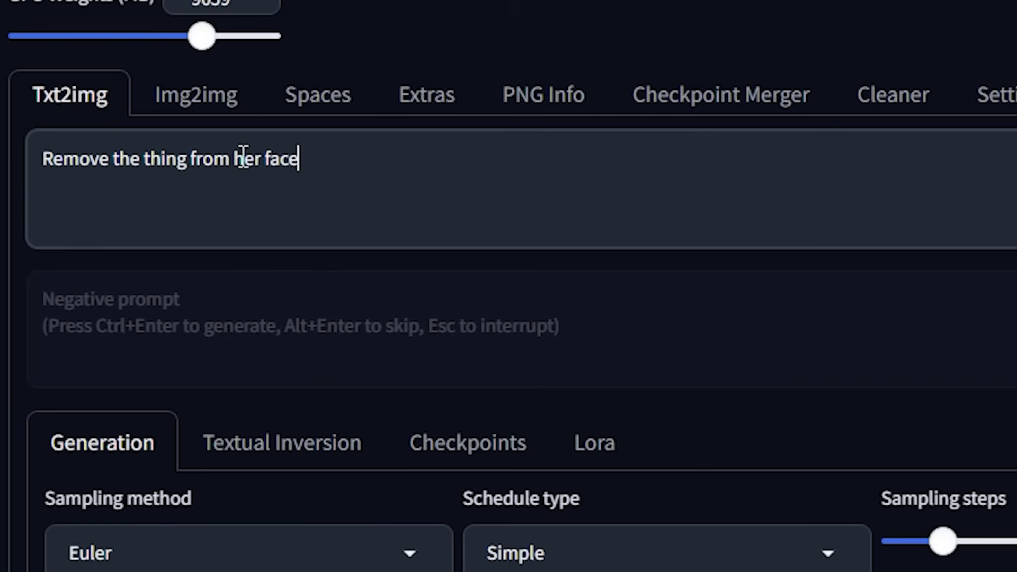
Step: Replace "her" with "woman" so the prompt reads "Remove the thing from woman face"
{"action": "left_click_drag", "start_coordinate": [233, 159], "coordinate": [257, 159]}
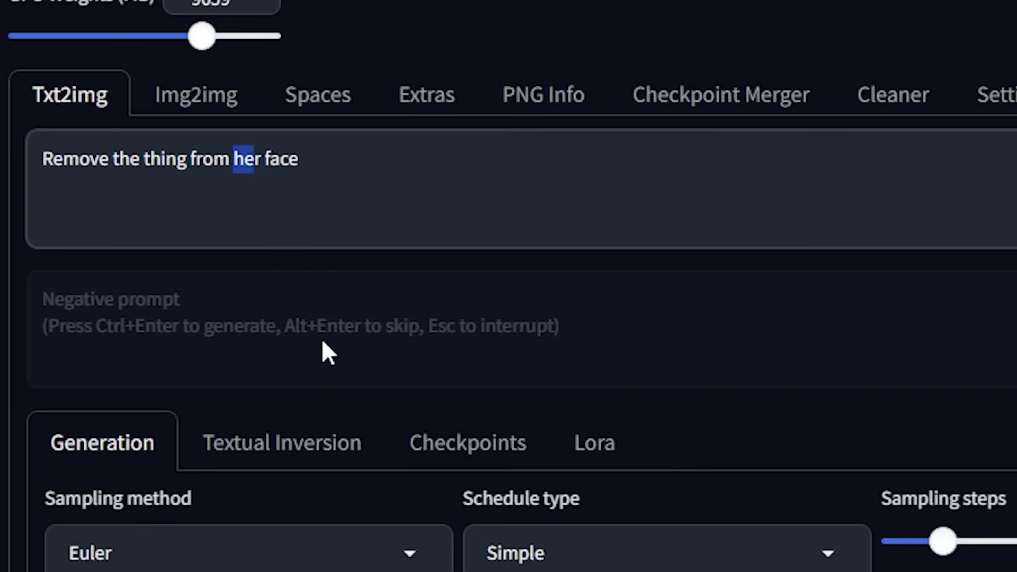
{"action": "type", "text": "woman"}
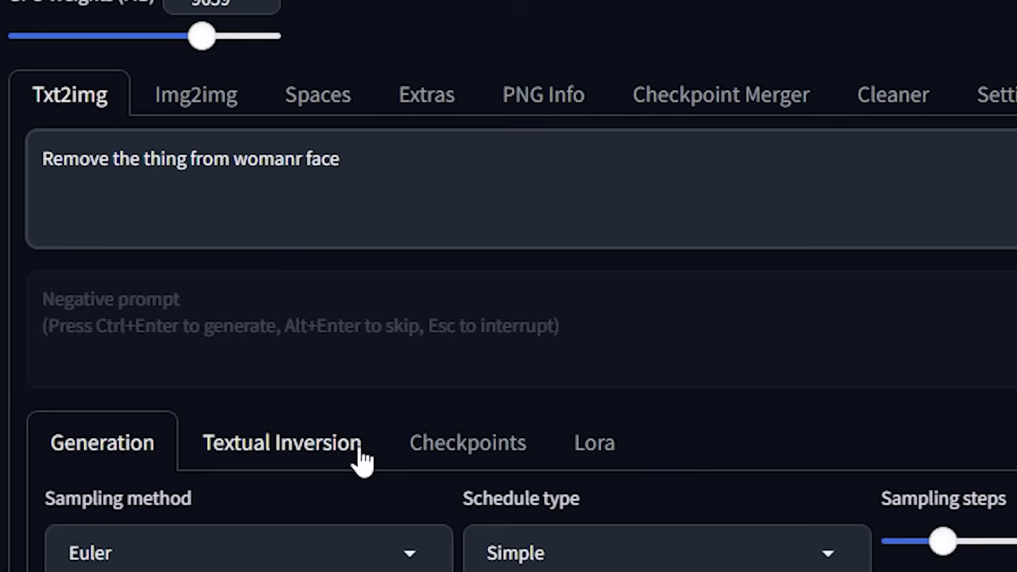
{"action": "key", "text": "Right"}
{"action": "key", "text": "BackSpace"}
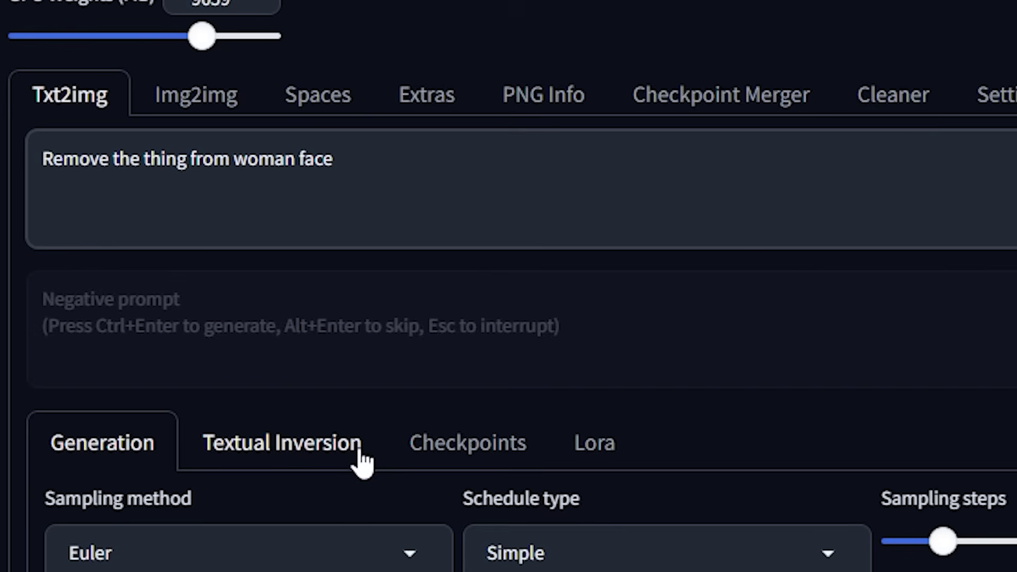
{"action": "left_click_drag", "start_coordinate": [234, 158], "coordinate": [297, 156]}
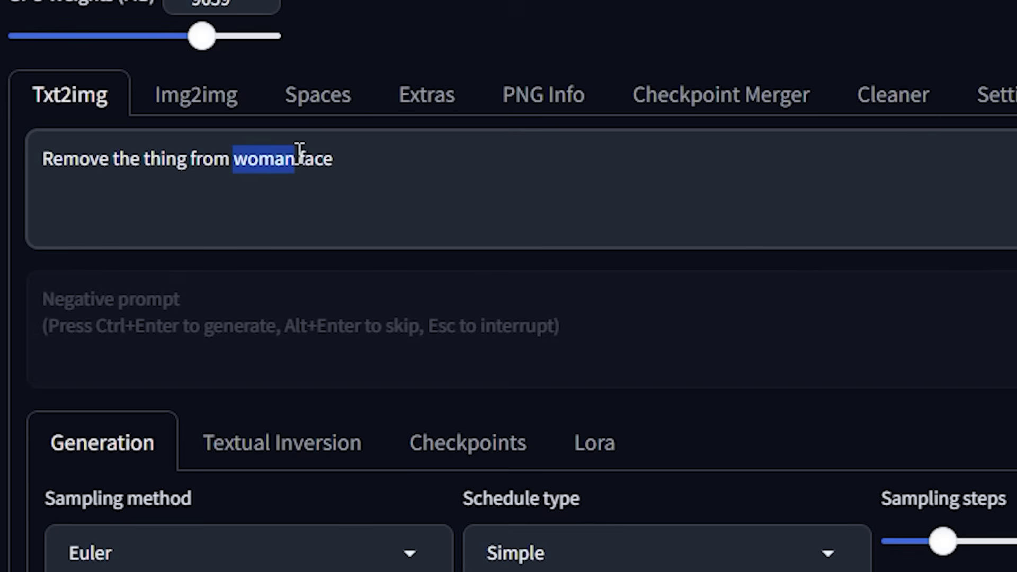
{"action": "left_click", "coordinate": [1013, 44]}
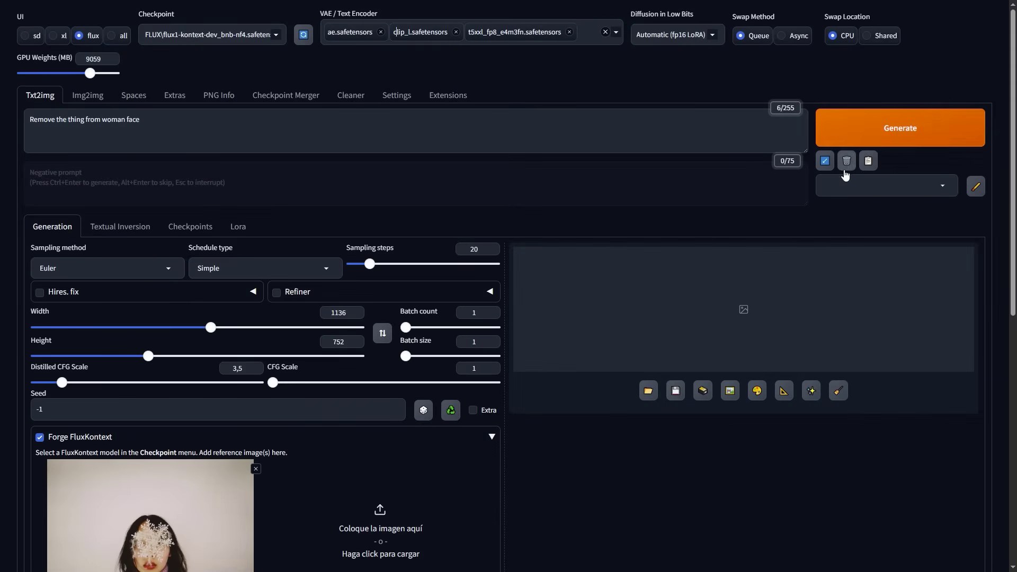
Step: Generate the edited photo from the reference image and bring the result into view beside the original
{"action": "scroll", "coordinate": [847, 148], "scroll_direction": "down", "scroll_amount": 1}
{"action": "left_click", "coordinate": [901, 84]}
{"action": "scroll", "coordinate": [733, 178], "scroll_direction": "down", "scroll_amount": 2}
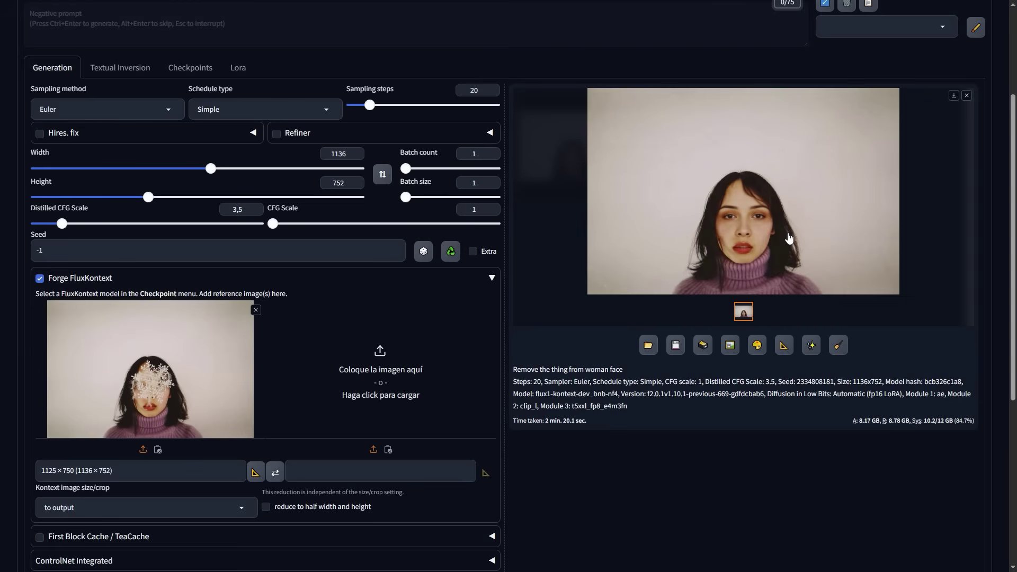
Step: Replace the first Kontext reference photo with the newly generated portrait
{"action": "left_click", "coordinate": [256, 314]}
{"action": "left_click_drag", "start_coordinate": [775, 201], "coordinate": [143, 376]}
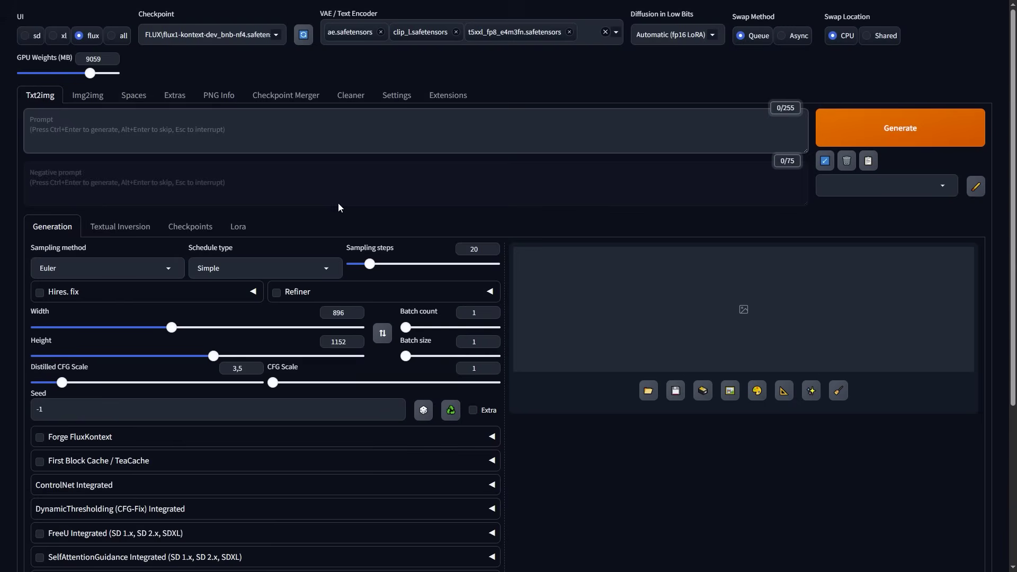
Step: Enable Forge FluxKontext and load the red-haired woman JPG from Downloads as the first reference image
{"action": "scroll", "coordinate": [338, 202], "scroll_direction": "down", "scroll_amount": 5}
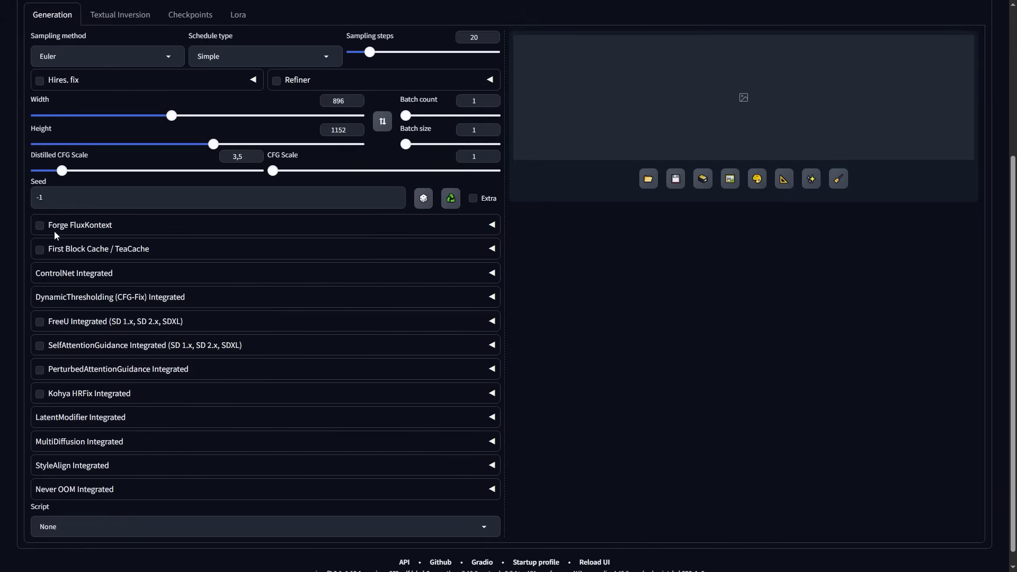
{"action": "left_click", "coordinate": [92, 231]}
{"action": "scroll", "coordinate": [147, 305], "scroll_direction": "down", "scroll_amount": 2}
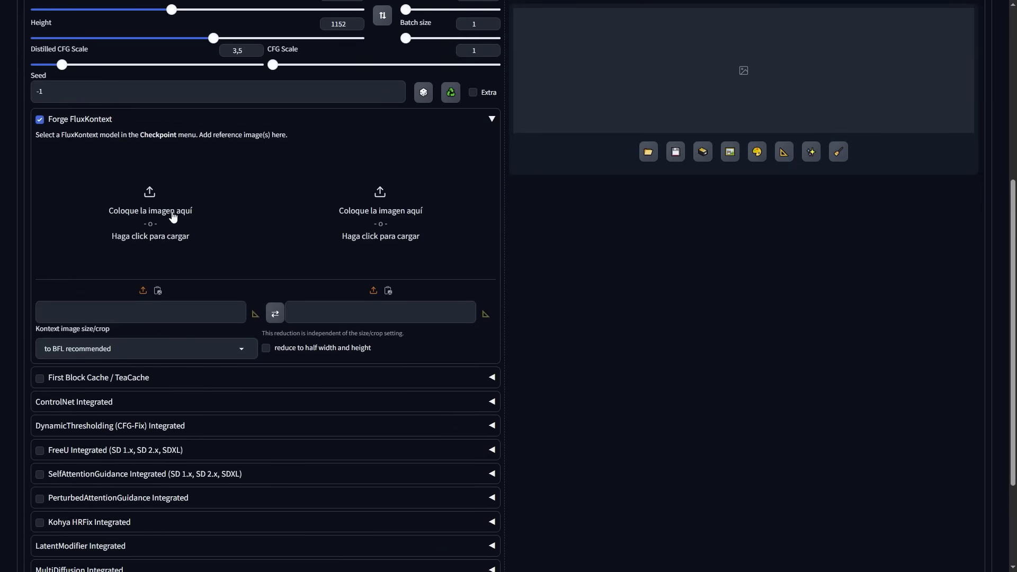
{"action": "left_click", "coordinate": [145, 220]}
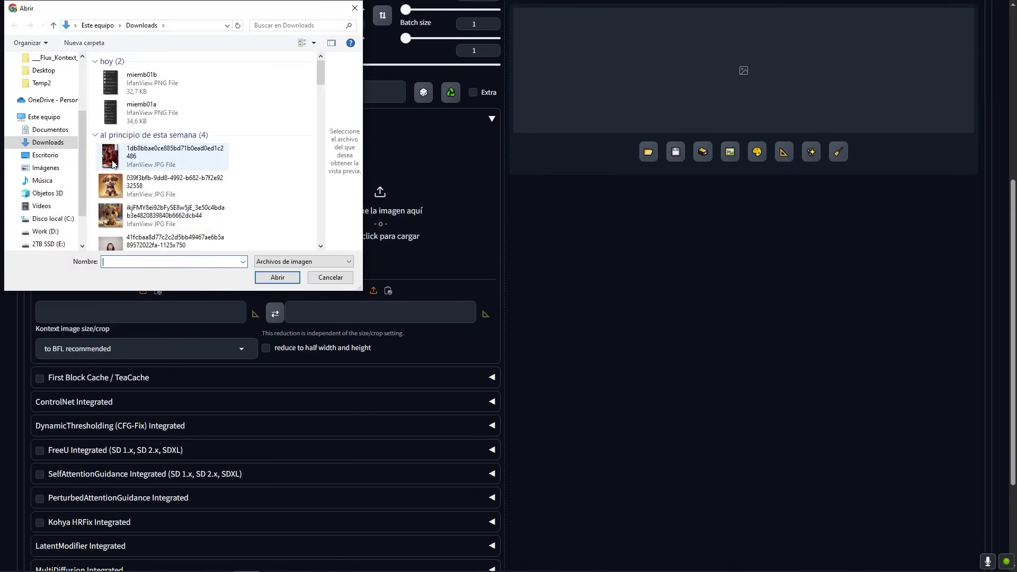
{"action": "left_click", "coordinate": [159, 155]}
{"action": "left_click", "coordinate": [278, 278]}
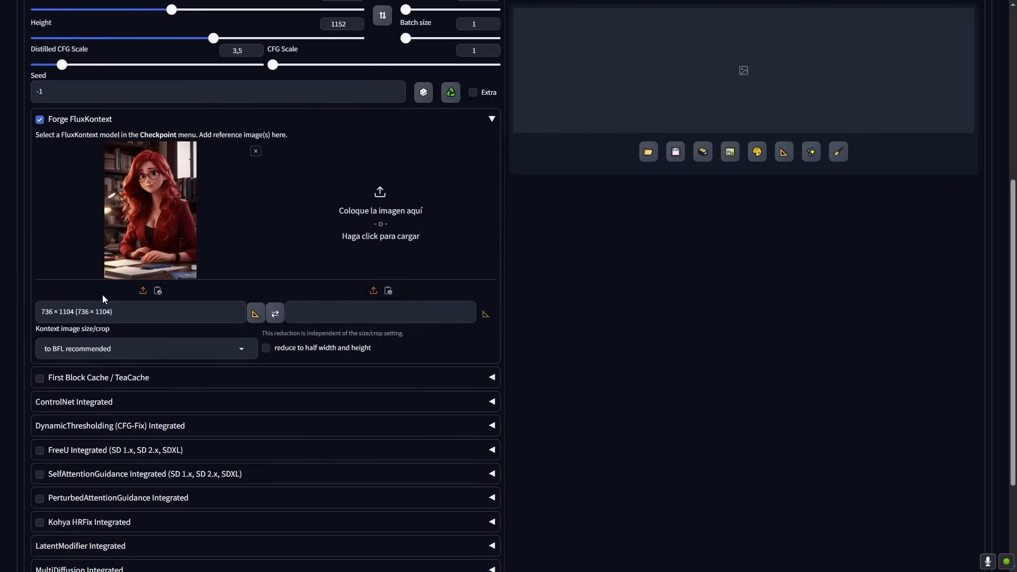
Step: Match the output width and height to the first reference image, 736 × 1104
{"action": "left_click", "coordinate": [255, 313]}
{"action": "scroll", "coordinate": [326, 173], "scroll_direction": "up", "scroll_amount": 3}
{"action": "scroll", "coordinate": [326, 172], "scroll_direction": "down", "scroll_amount": 2}
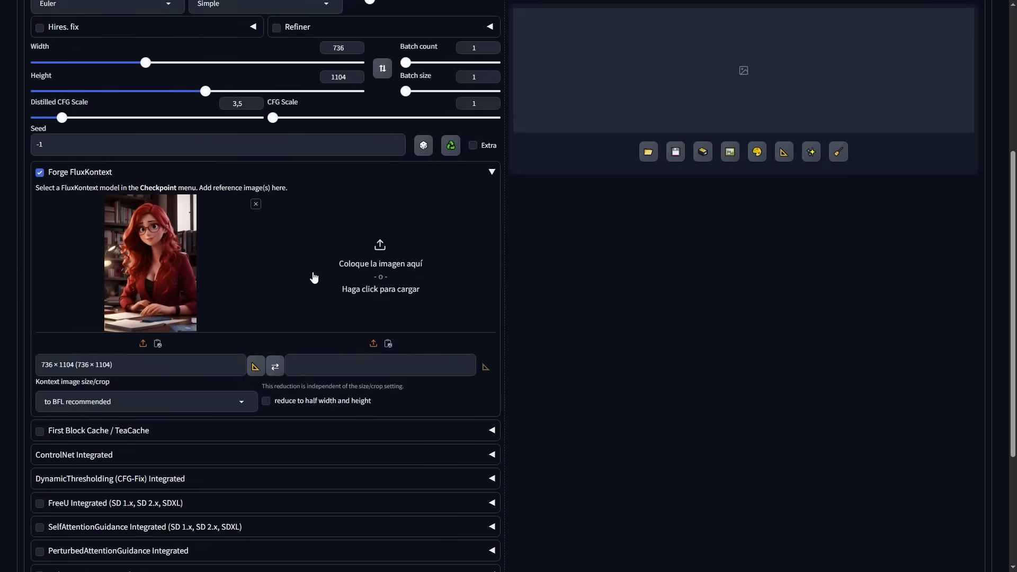
Step: Load the puppy JPG from Downloads as the second reference and set the Kontext image size/crop to "to output"
{"action": "left_click", "coordinate": [385, 246]}
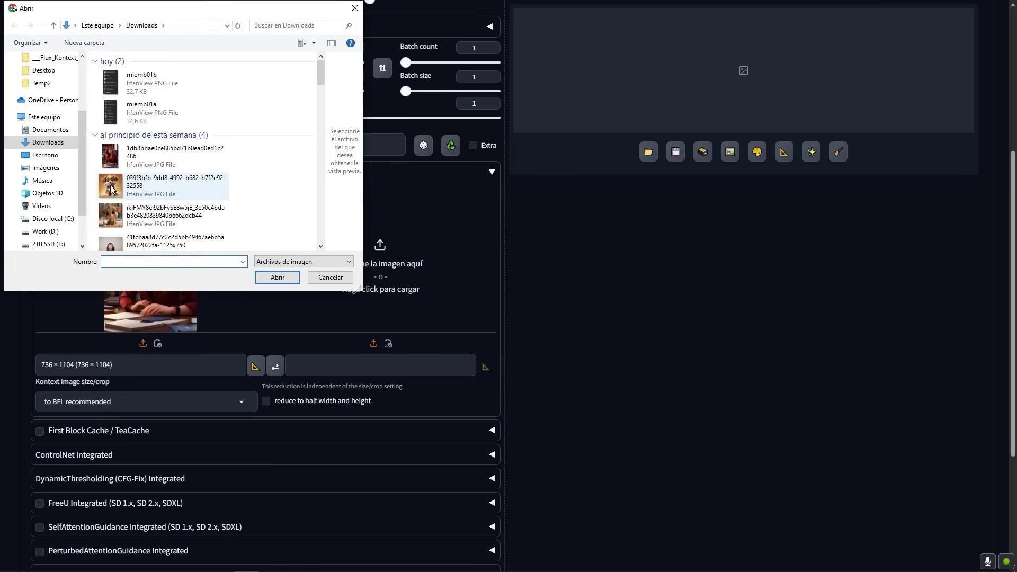
{"action": "left_click", "coordinate": [169, 185]}
{"action": "left_click", "coordinate": [281, 282]}
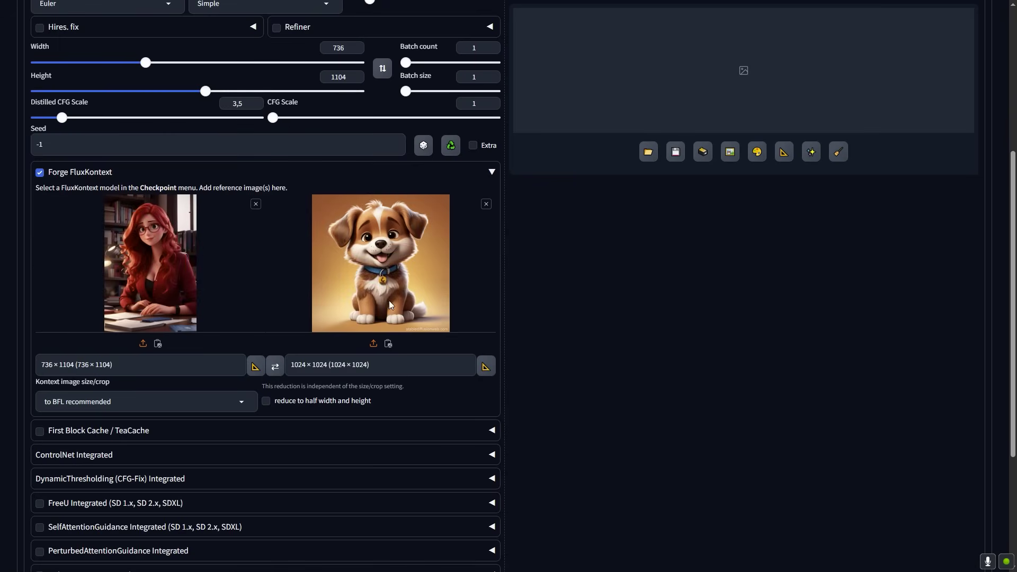
{"action": "left_click", "coordinate": [143, 402]}
{"action": "left_click", "coordinate": [63, 375]}
Step: Enter the prompt "The woman takes the dog in her arms, keep the Pixar art style"
{"action": "scroll", "coordinate": [104, 348], "scroll_direction": "up", "scroll_amount": 5}
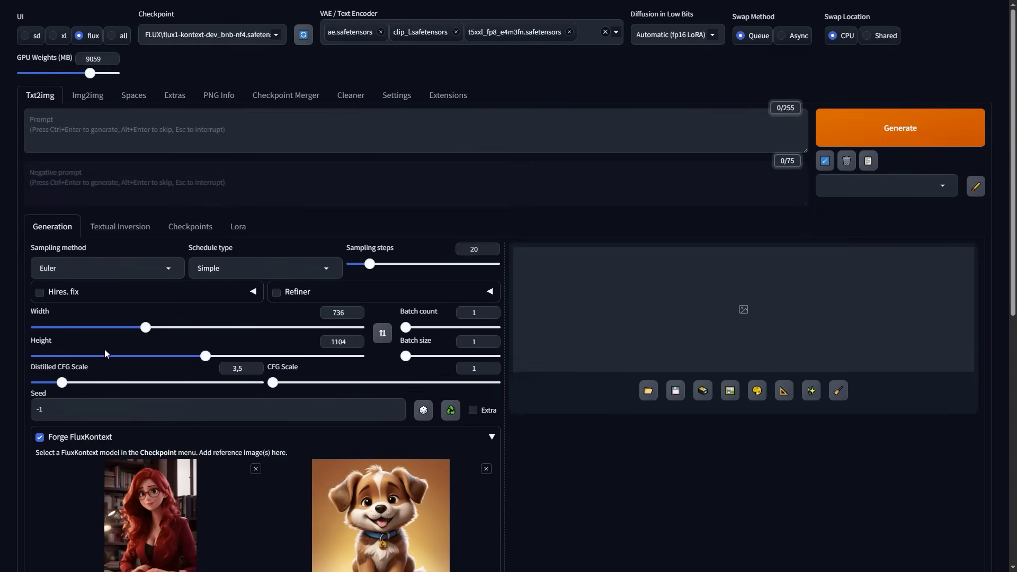
{"action": "left_click", "coordinate": [66, 124]}
{"action": "type", "text": "The woman takes the dog in her arms, keep the Pixar art style"}
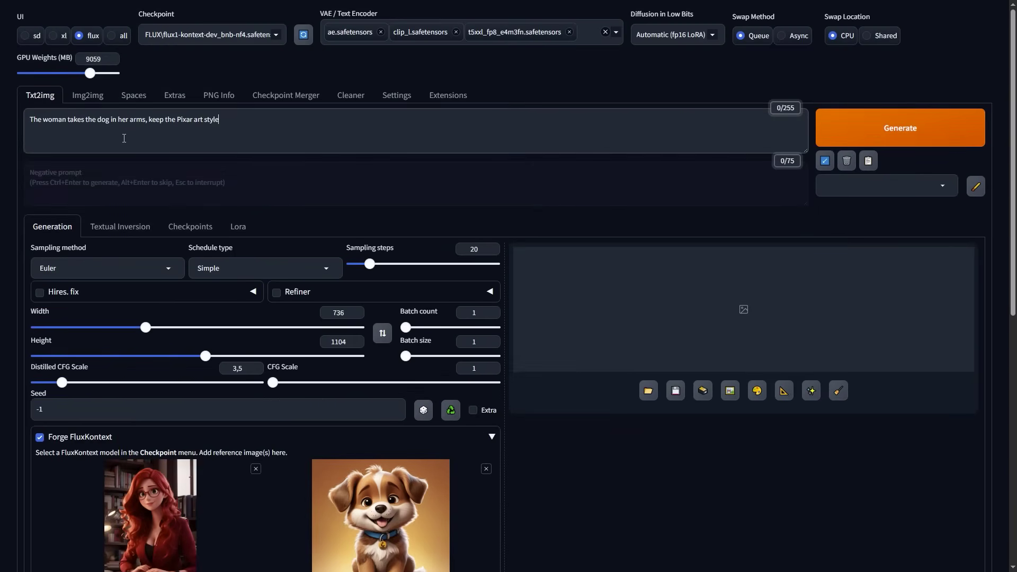
{"action": "left_click_drag", "start_coordinate": [246, 119], "coordinate": [4, 124]}
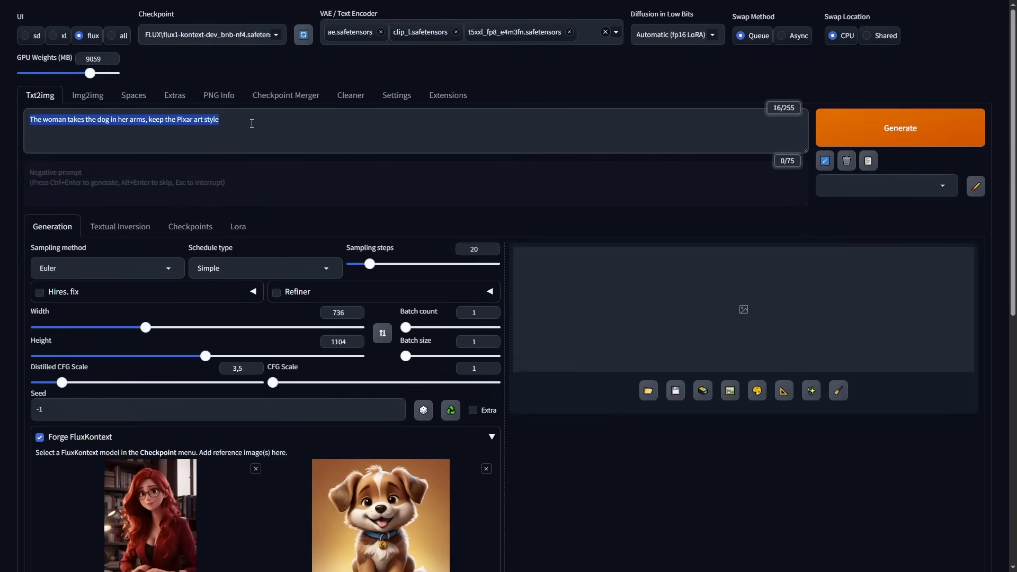
{"action": "left_click", "coordinate": [279, 123]}
Step: Generate the image combining the woman and the dog, and view the result enlarged
{"action": "scroll", "coordinate": [424, 136], "scroll_direction": "down", "scroll_amount": 3}
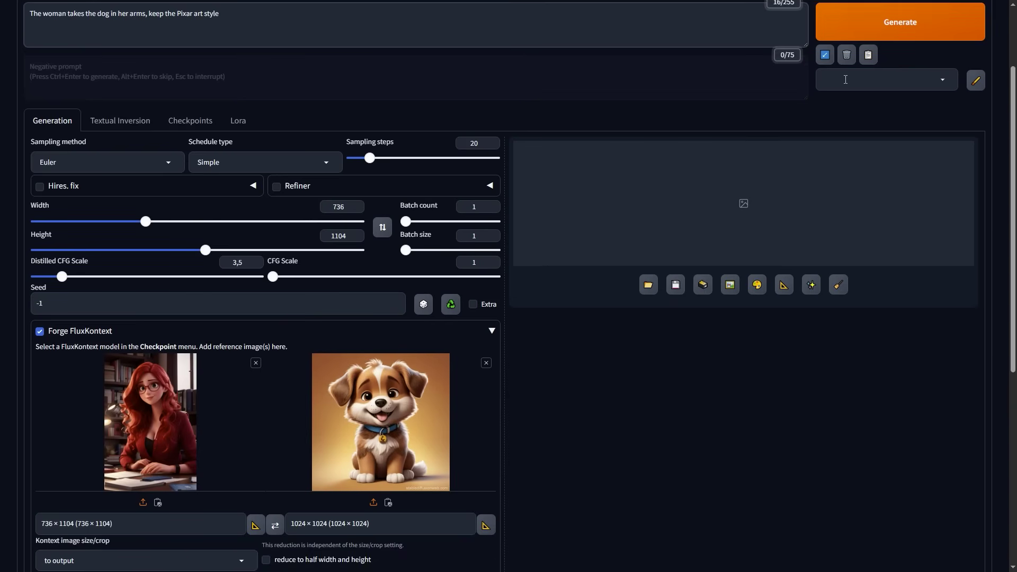
{"action": "scroll", "coordinate": [689, 138], "scroll_direction": "up", "scroll_amount": 3}
{"action": "left_click", "coordinate": [906, 143]}
{"action": "scroll", "coordinate": [817, 214], "scroll_direction": "down", "scroll_amount": 2}
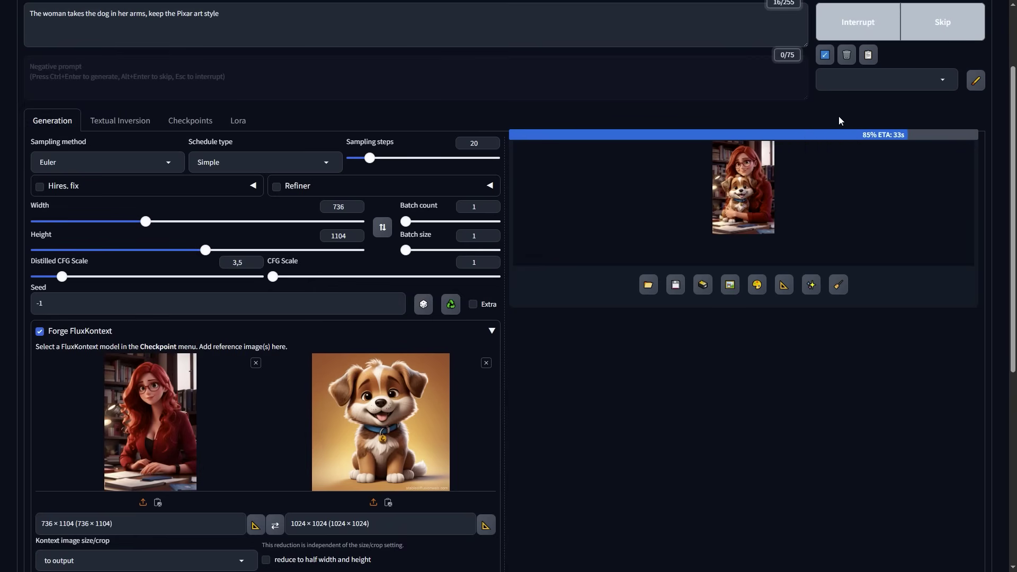
{"action": "left_click", "coordinate": [834, 223]}
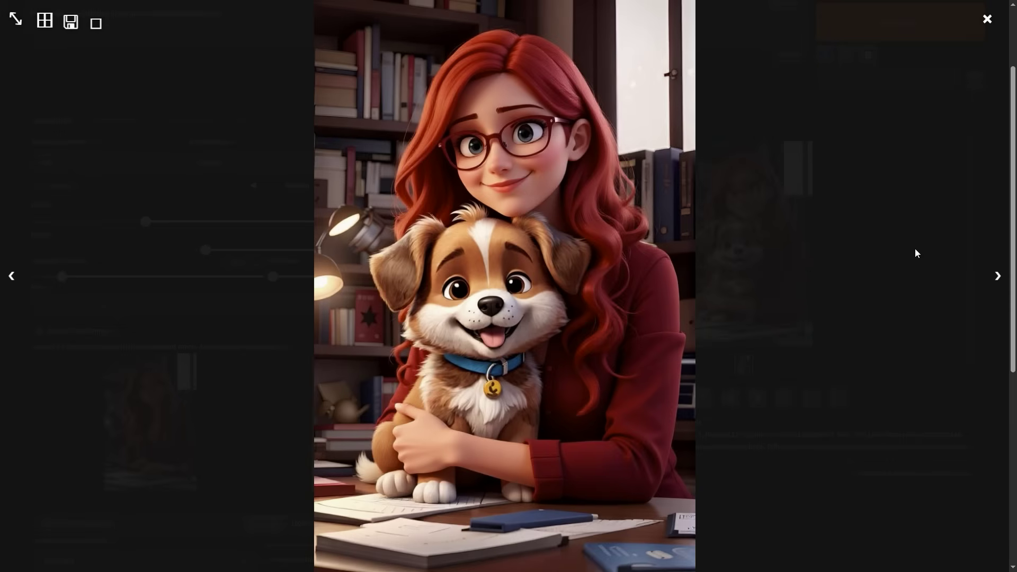
{"action": "left_click", "coordinate": [917, 253]}
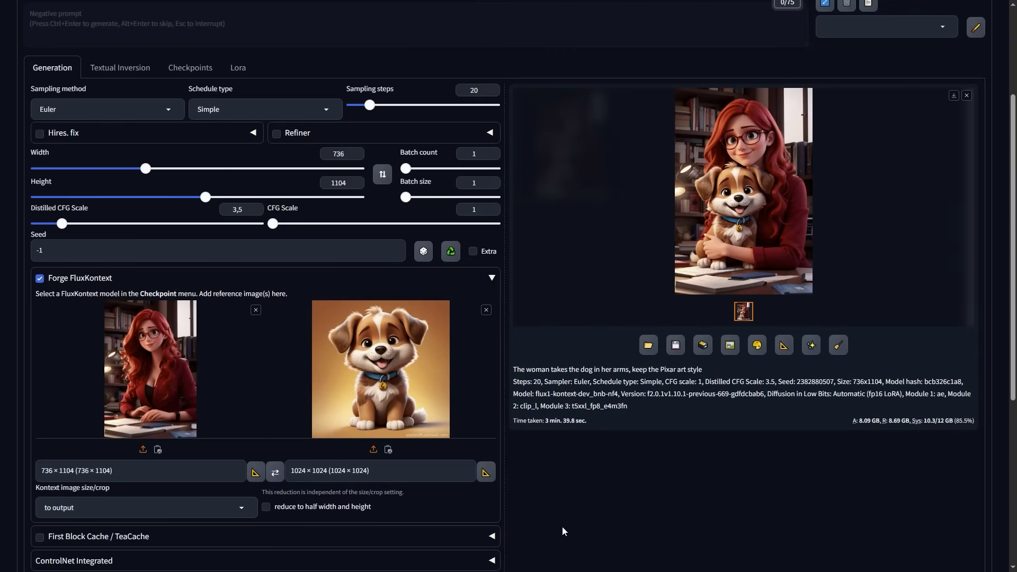
Step: Clear the puppy reference and replace the prompt with "Change the woman's clothes to a blue dress and put a green hat on her."
{"action": "left_click", "coordinate": [276, 477]}
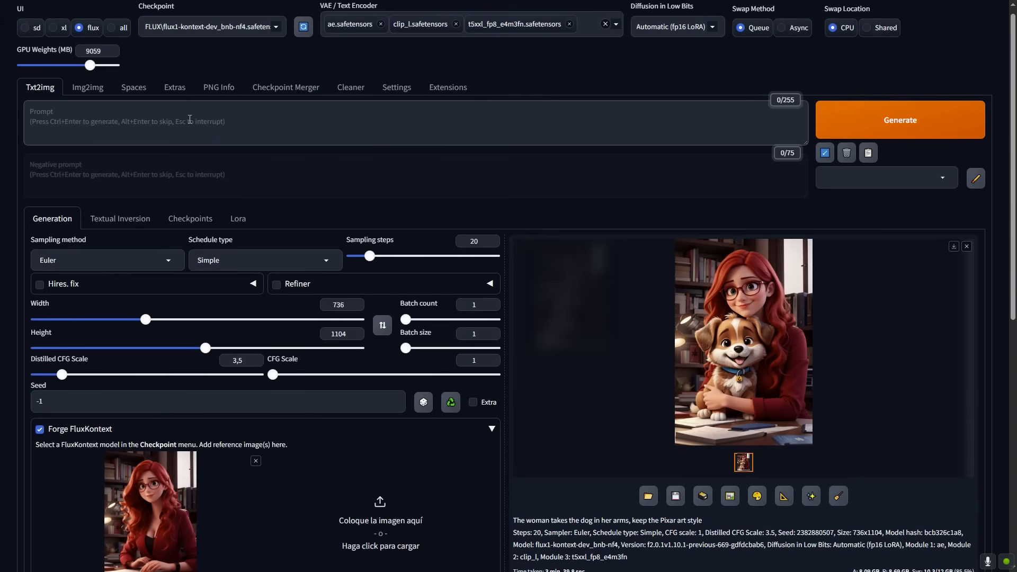
{"action": "type", "text": "Change the woman's clothes to a blue dress and put a green hat on her."}
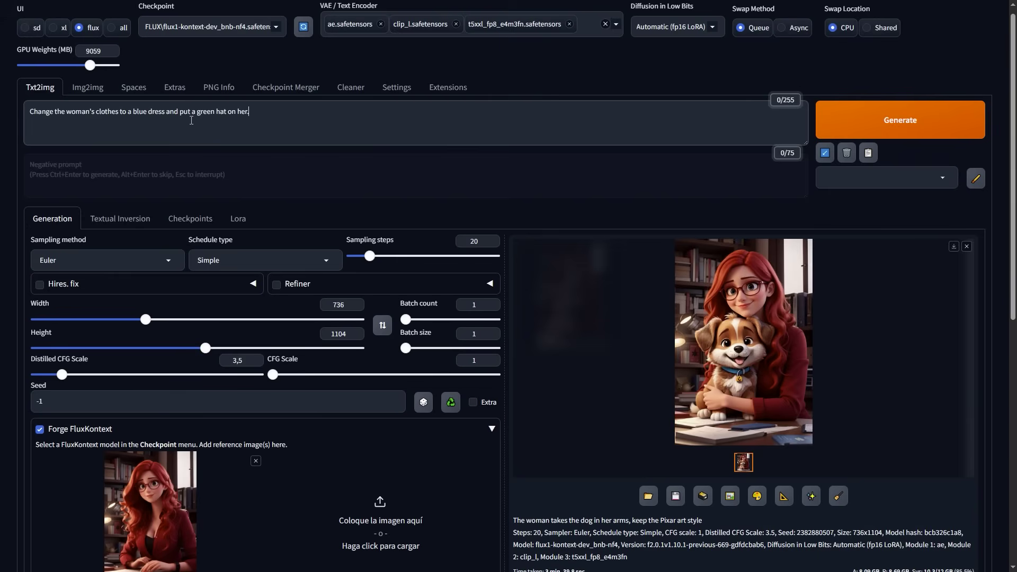
Step: Enable First Block Cache with a caching threshold of 0.15 and 3 uncached starting steps
{"action": "scroll", "coordinate": [188, 122], "scroll_direction": "down", "scroll_amount": 5}
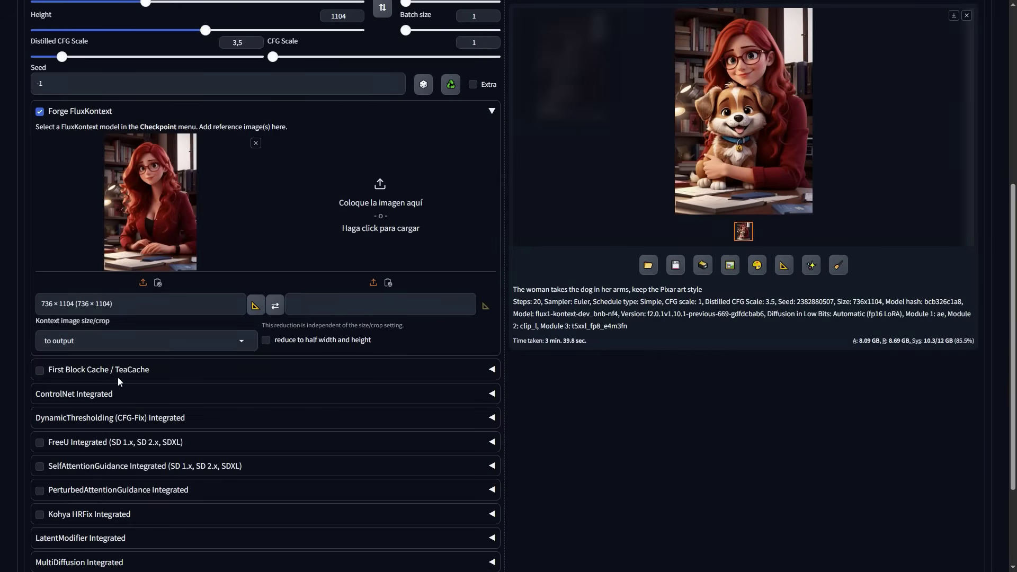
{"action": "scroll", "coordinate": [117, 377], "scroll_direction": "down", "scroll_amount": 3}
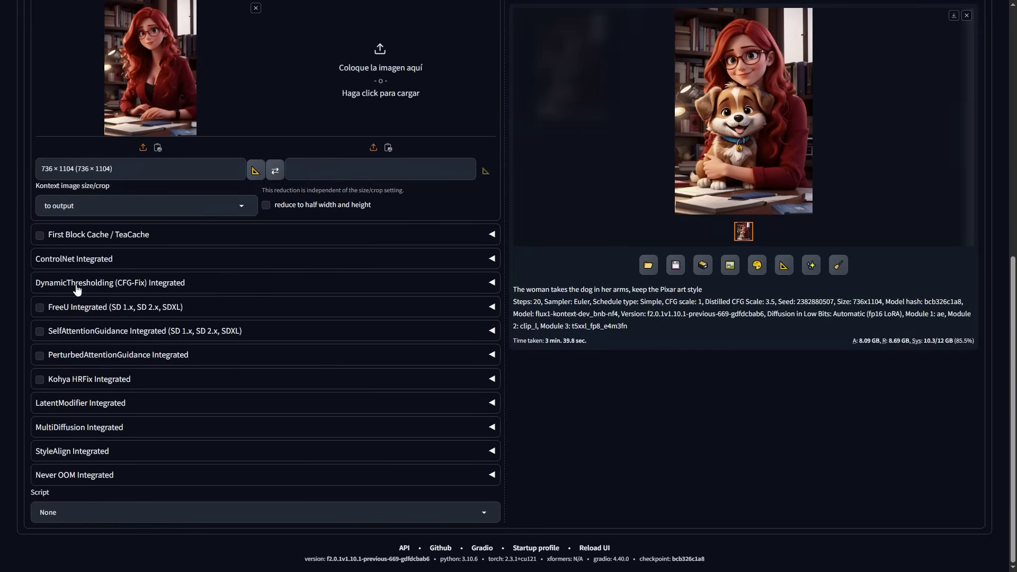
{"action": "left_click", "coordinate": [119, 245]}
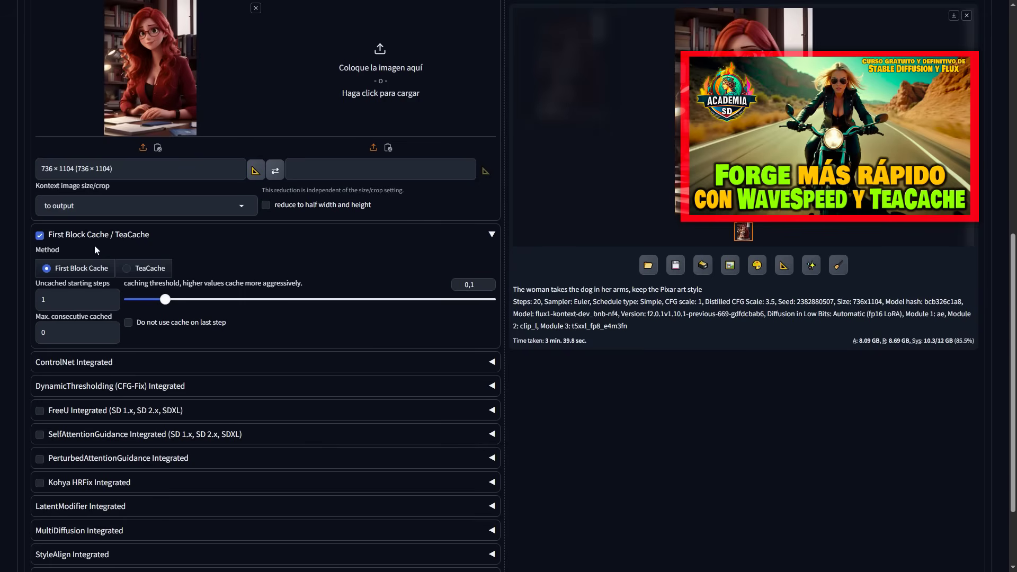
{"action": "left_click", "coordinate": [483, 285]}
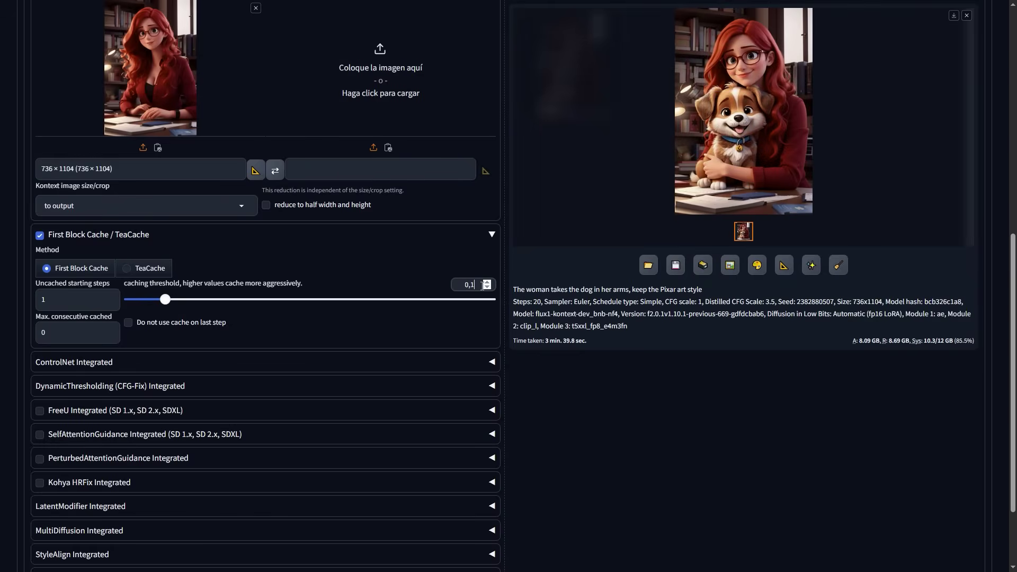
{"action": "type", "text": "5"}
{"action": "left_click", "coordinate": [110, 298]}
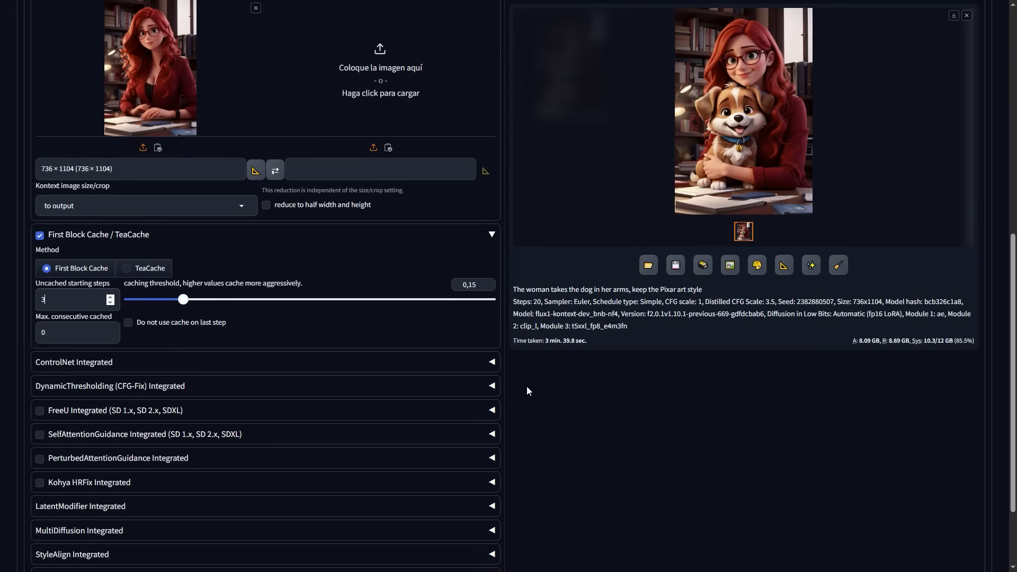
Step: Generate the blue dress and green hat edit, view it enlarged and check the time taken
{"action": "left_click", "coordinate": [544, 395]}
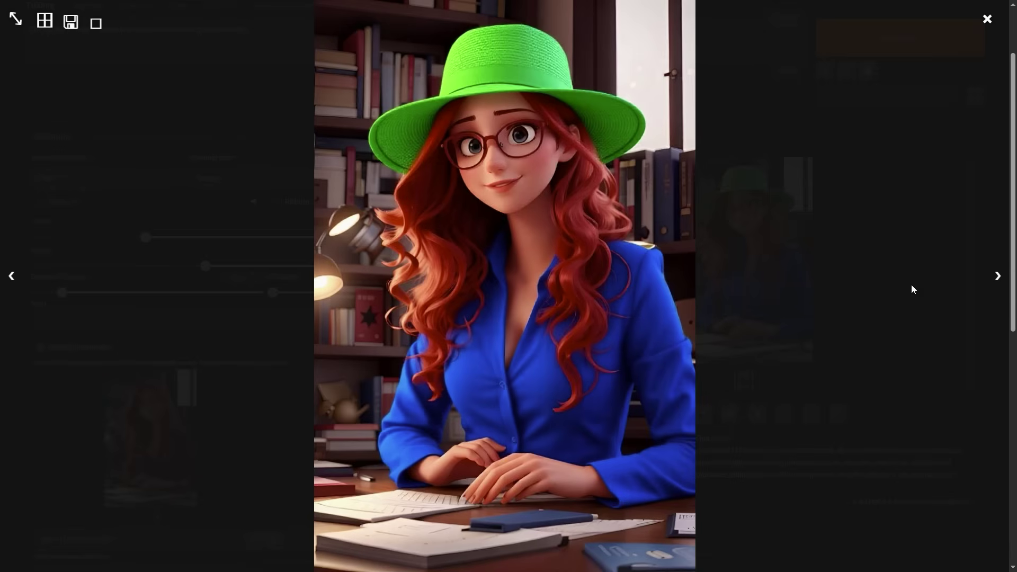
{"action": "left_click", "coordinate": [911, 284]}
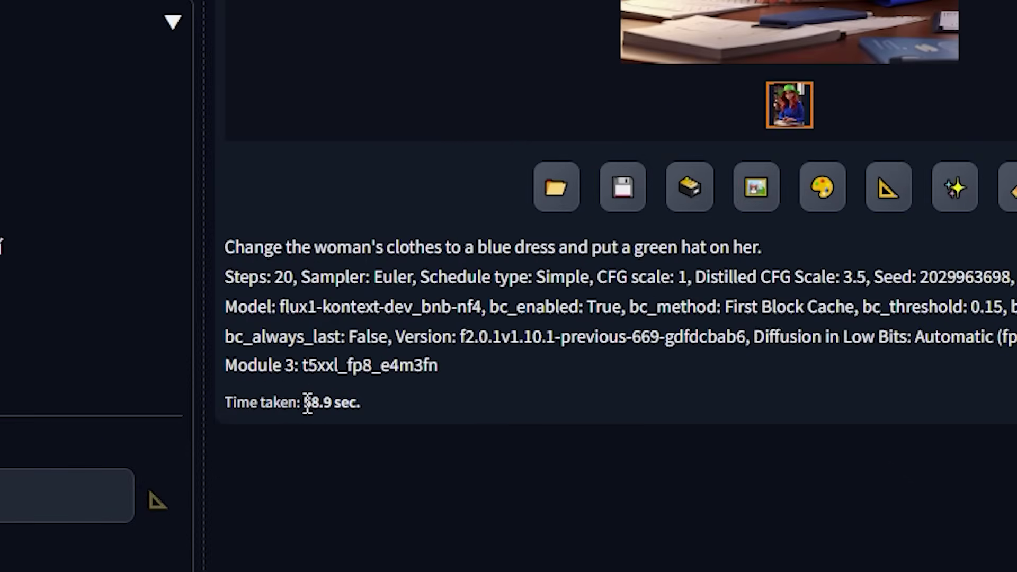
{"action": "left_click_drag", "start_coordinate": [307, 403], "coordinate": [417, 413]}
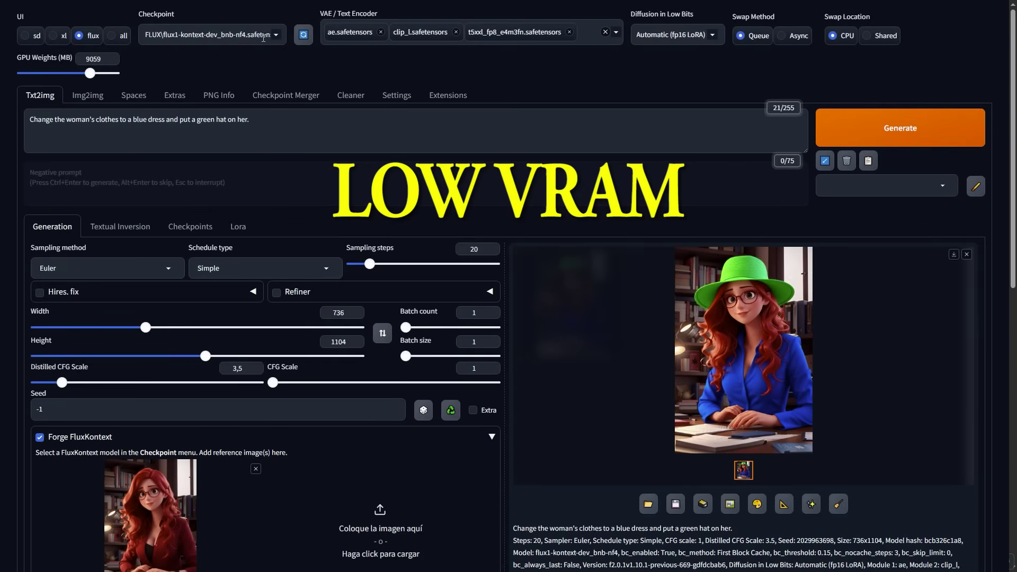
Step: Look through the available checkpoints for lighter Flux Kontext GGUF versions suited to low VRAM
{"action": "left_click", "coordinate": [262, 38]}
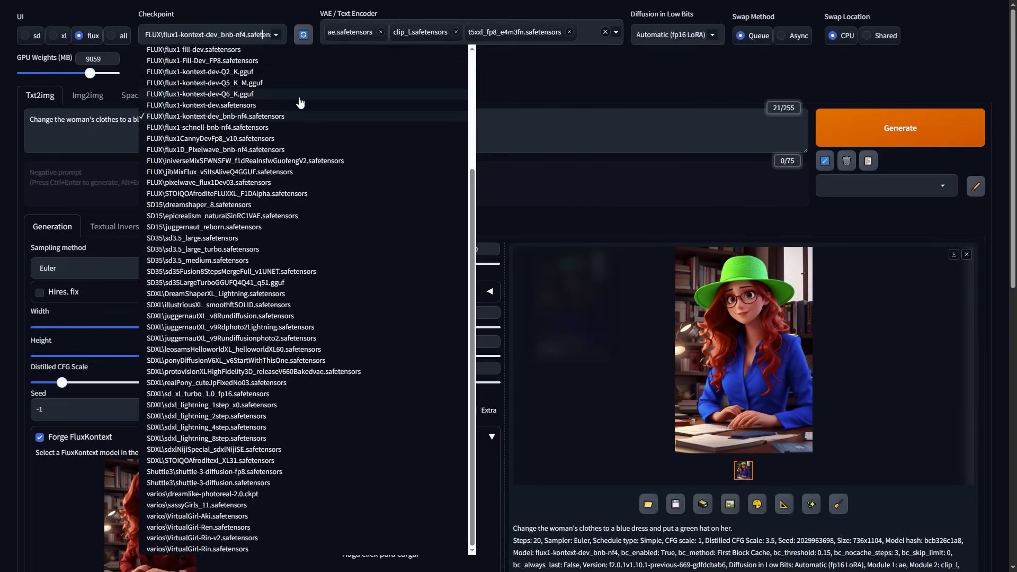
{"action": "left_click", "coordinate": [501, 80]}
Step: Turn on the Never OOM option "Enabled for VAE (always tiled)"
{"action": "scroll", "coordinate": [421, 137], "scroll_direction": "down", "scroll_amount": 7}
{"action": "scroll", "coordinate": [420, 137], "scroll_direction": "down", "scroll_amount": 4}
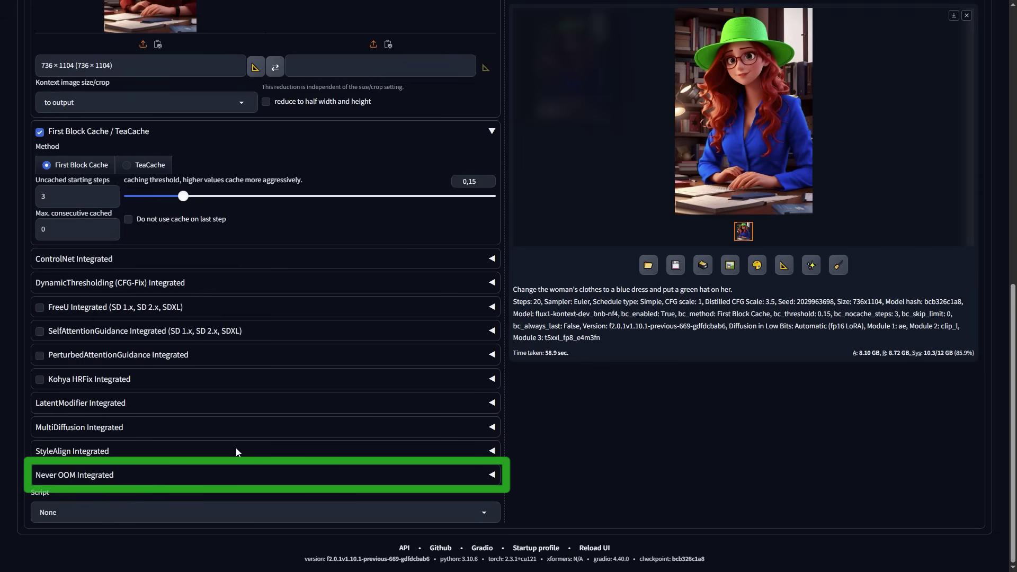
{"action": "left_click", "coordinate": [72, 480]}
{"action": "scroll", "coordinate": [223, 318], "scroll_direction": "down", "scroll_amount": 1}
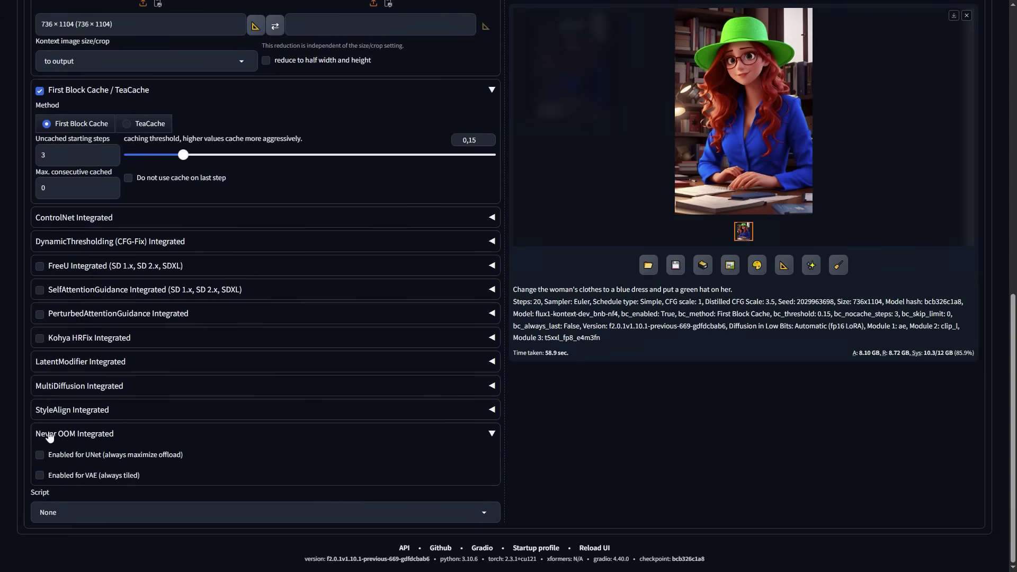
{"action": "left_click", "coordinate": [41, 476]}
Step: Start another generation of the blue dress and green hat edit
{"action": "scroll", "coordinate": [518, 390], "scroll_direction": "up", "scroll_amount": 8}
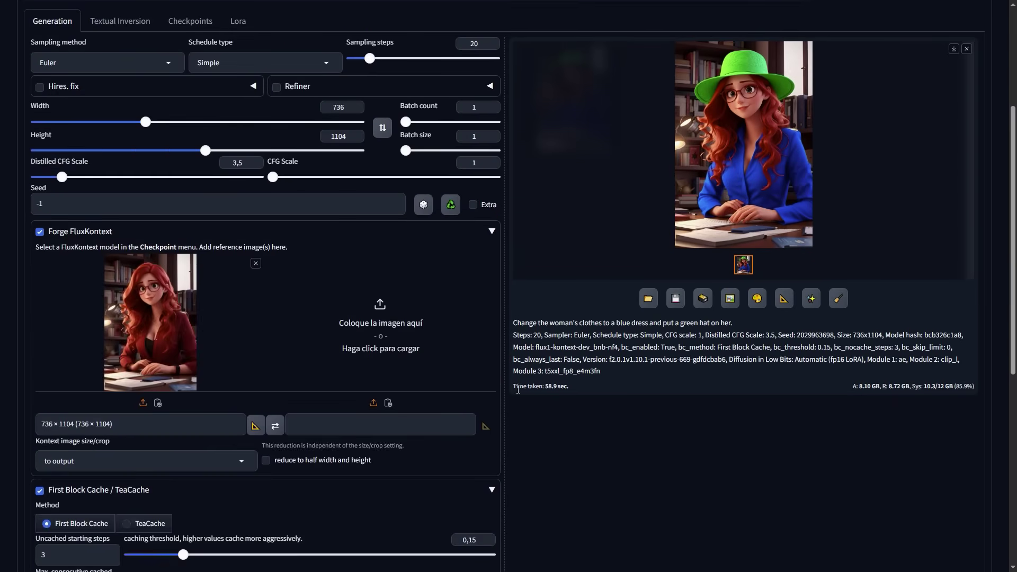
{"action": "scroll", "coordinate": [518, 390], "scroll_direction": "up", "scroll_amount": 4}
{"action": "left_click", "coordinate": [867, 135]}
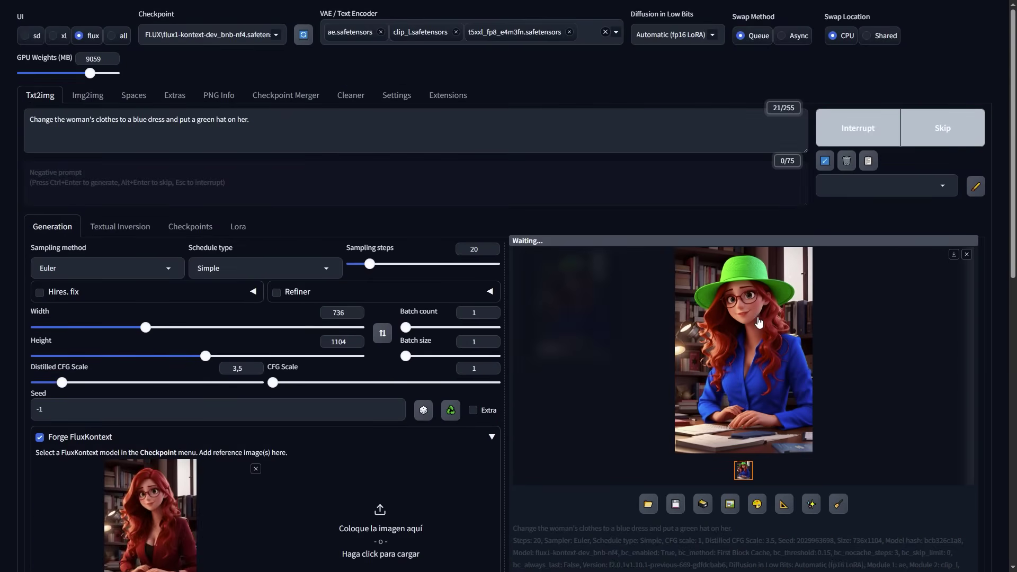